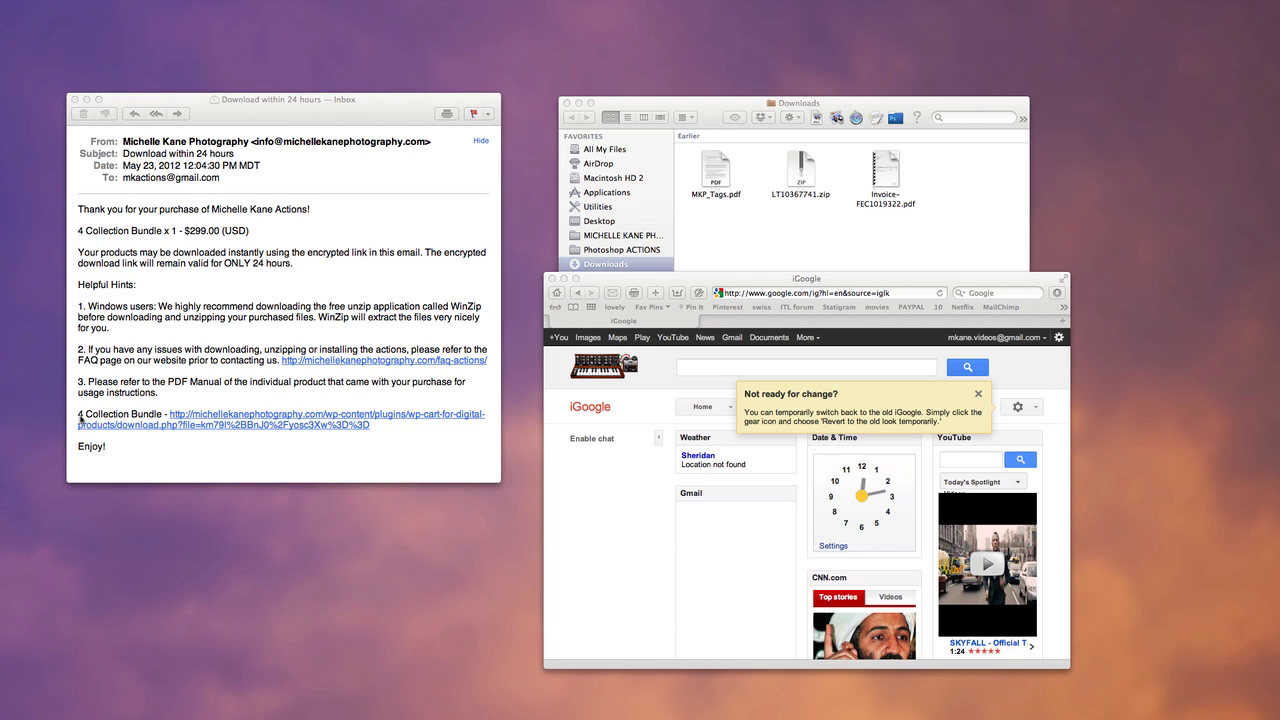
Download the 4 Collection Bundle zip from the purchase email's link and confirm it in Downloads.
left_click(281, 422)
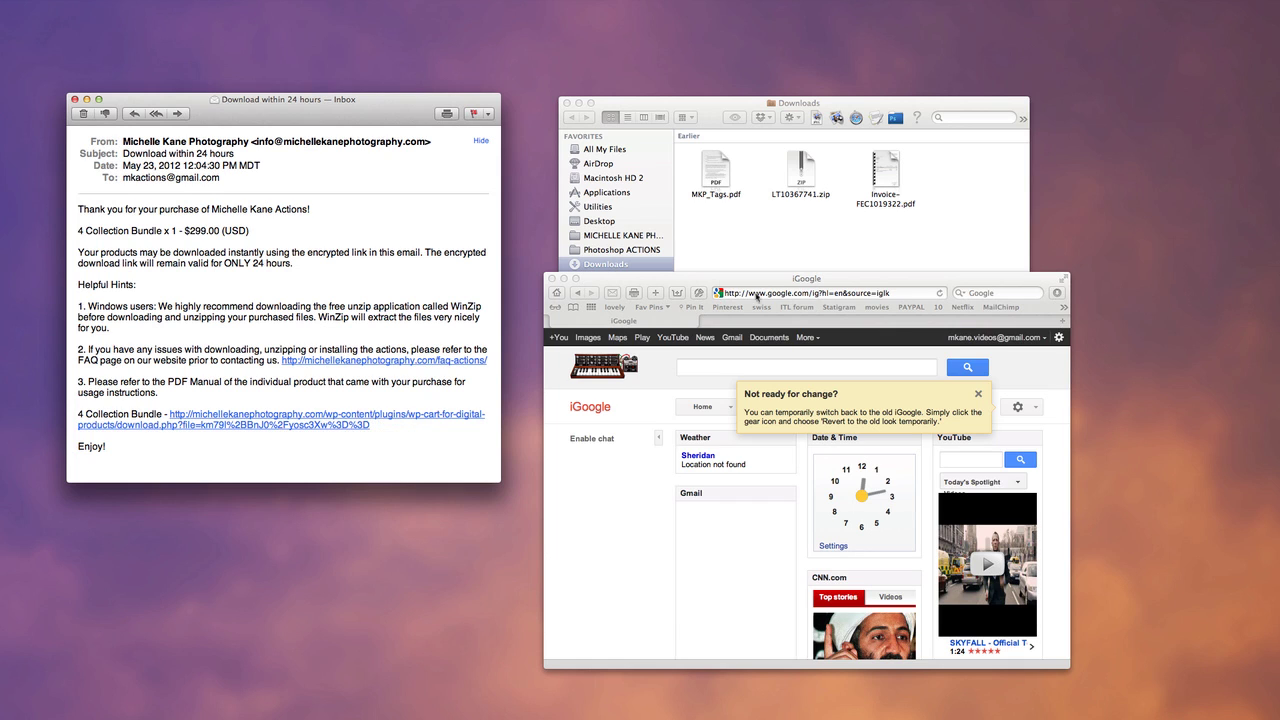
left_click(354, 427)
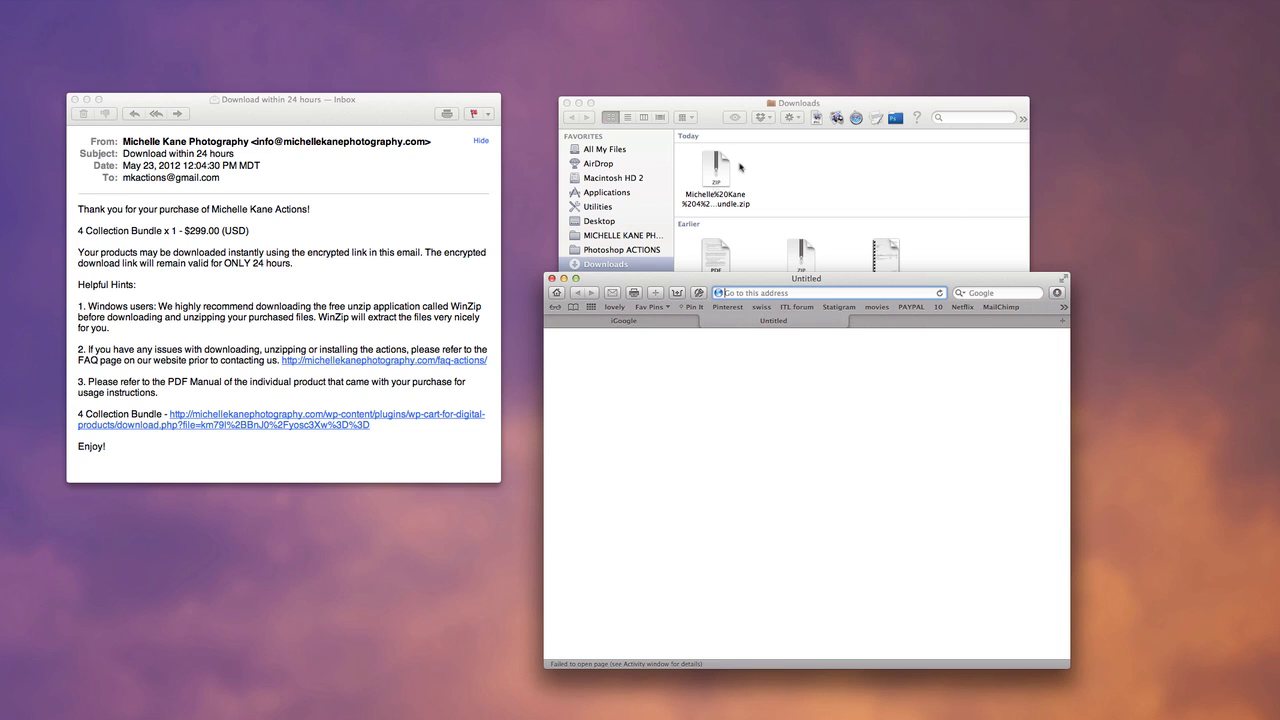
left_click(761, 174)
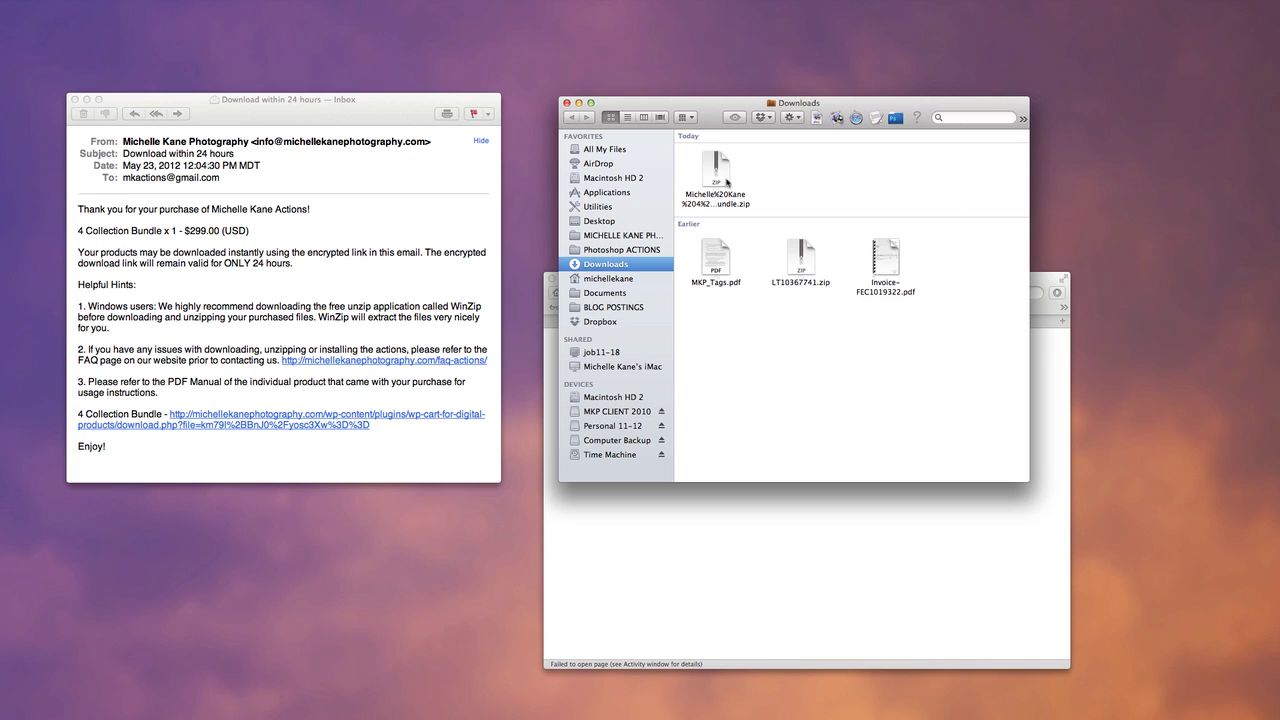
Retry the email's bundle link until Downloads holds three zip copies and Safari reports too many uses.
left_click(340, 425)
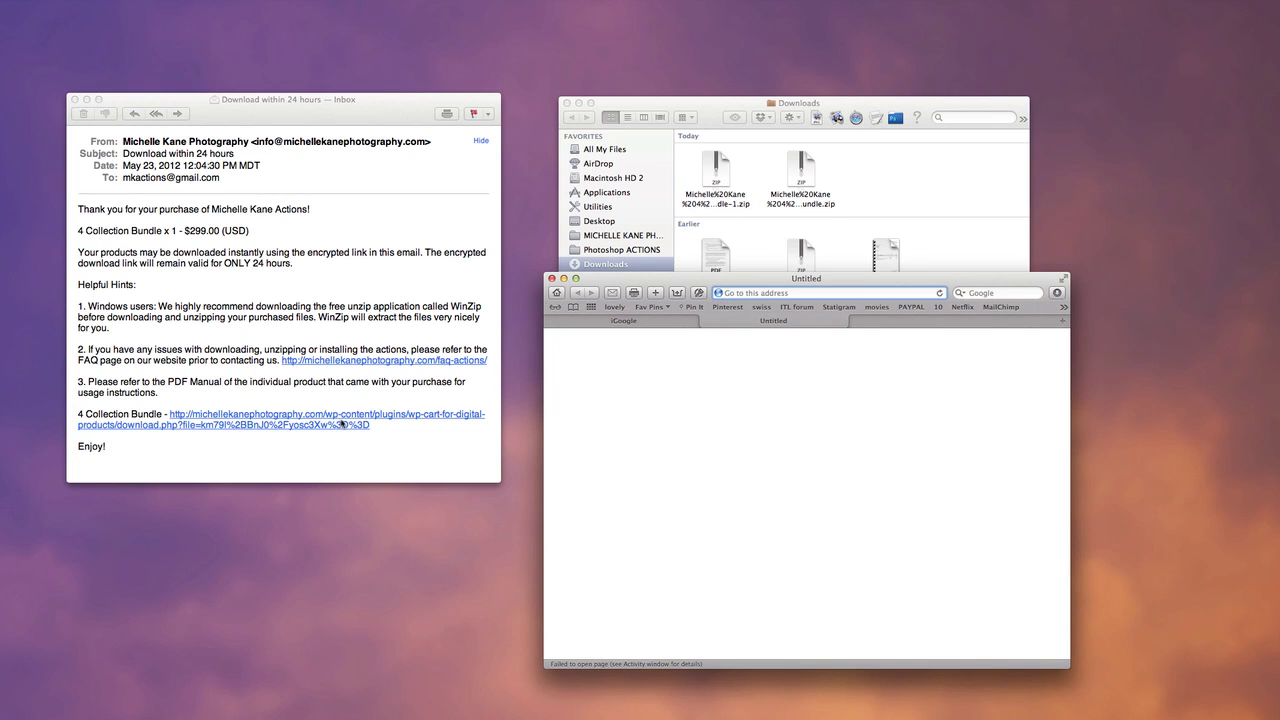
left_click(341, 424)
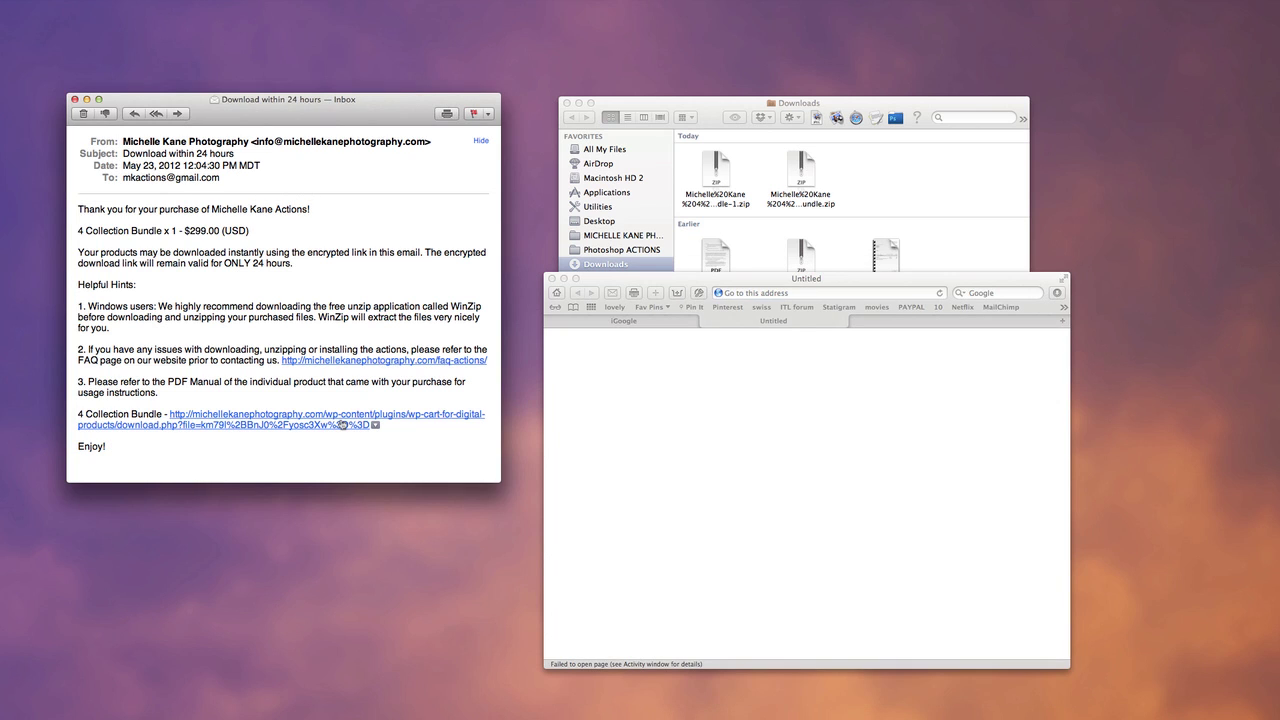
left_click(341, 424)
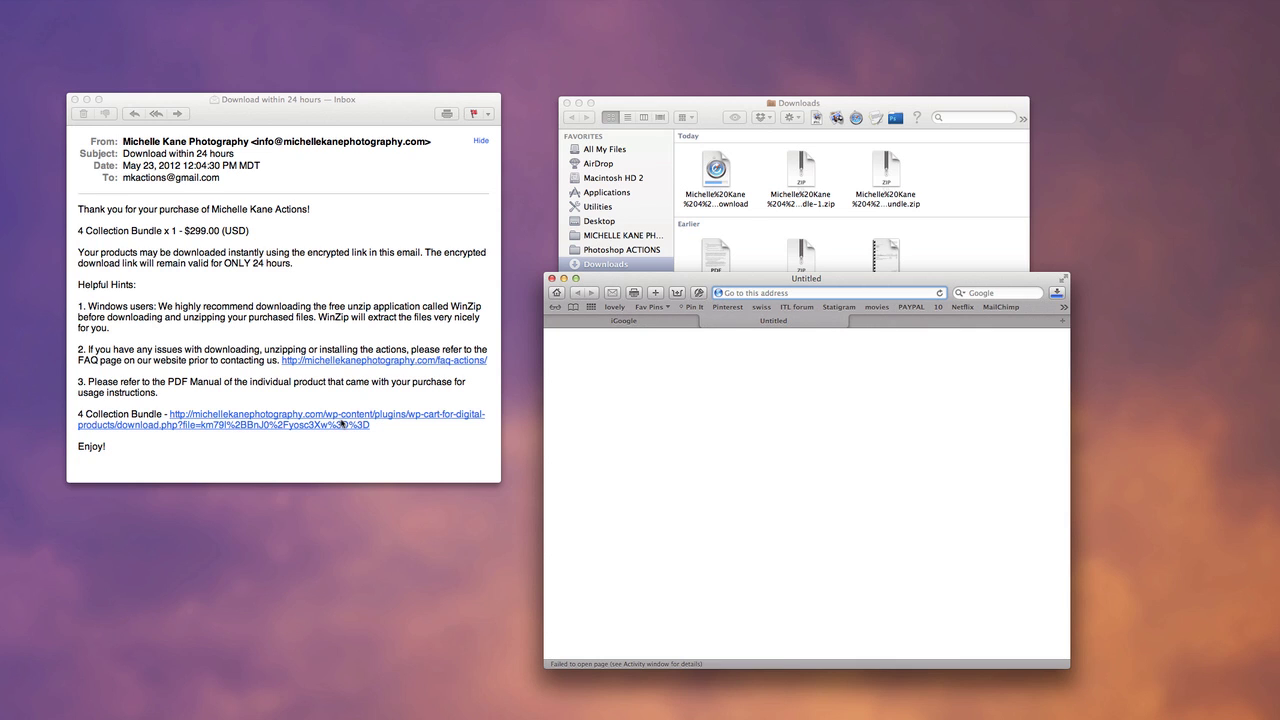
left_click(341, 424)
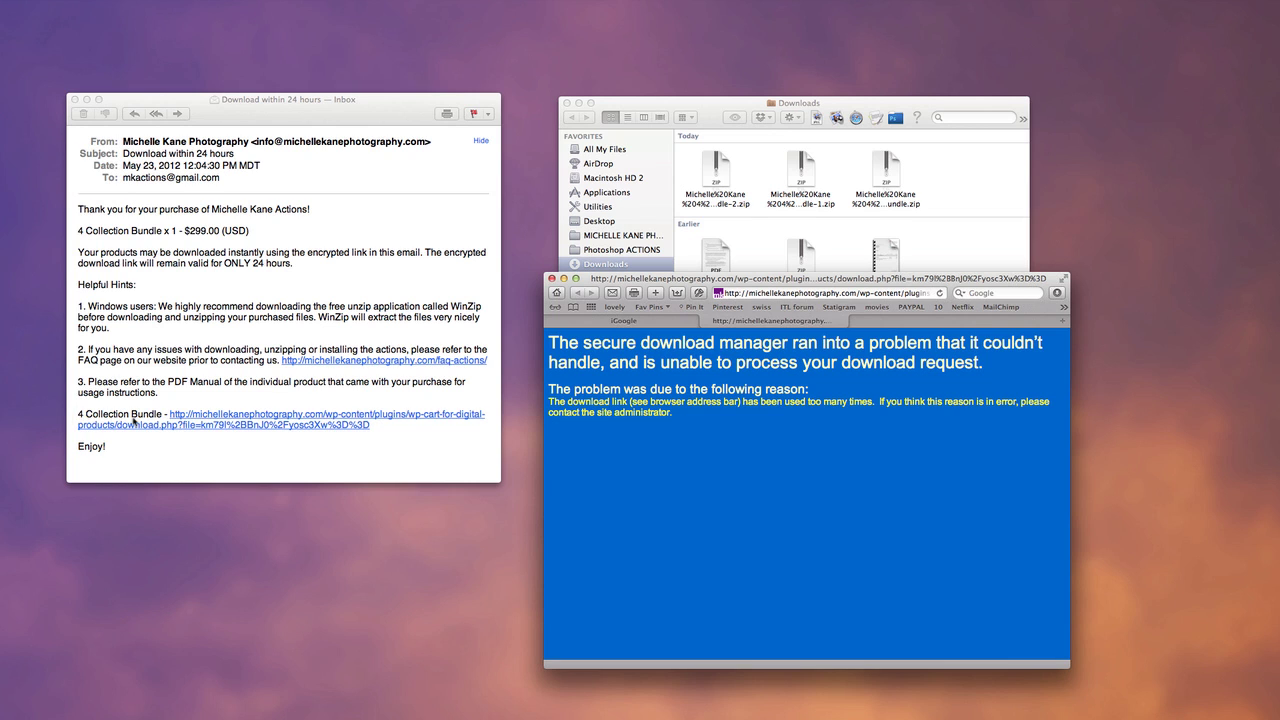
Bring up the context menu for the newest 4 Collection Bundle zip in the Downloads window.
left_click(944, 118)
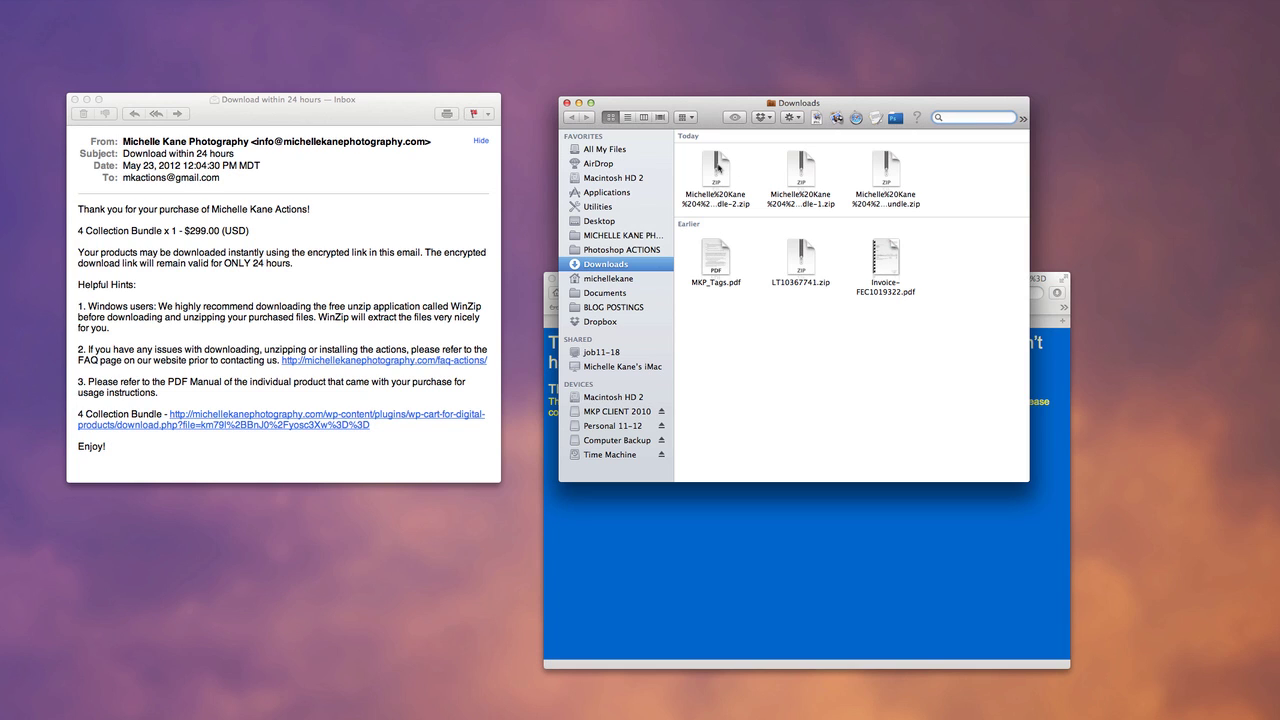
right_click(716, 168)
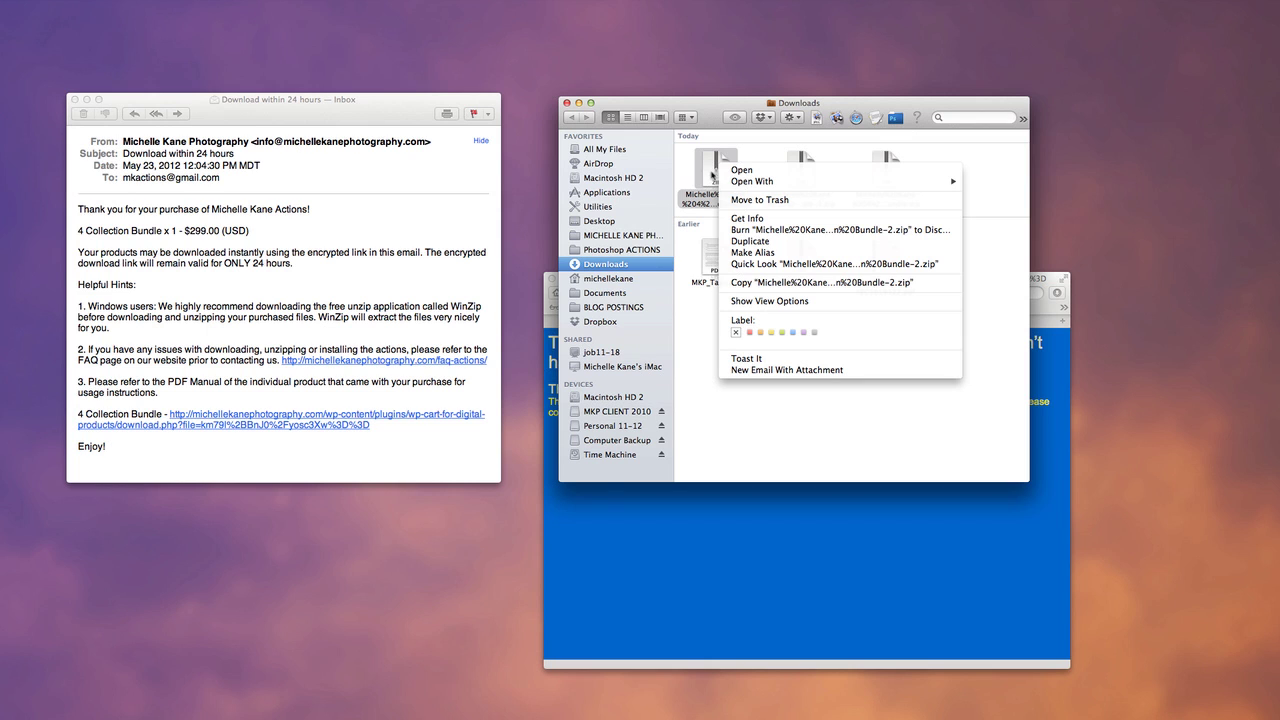
Unzip the bundle and go into Michelle Kane 4 Set Action Bundle > Botanical Blends Actions.
left_click(686, 174)
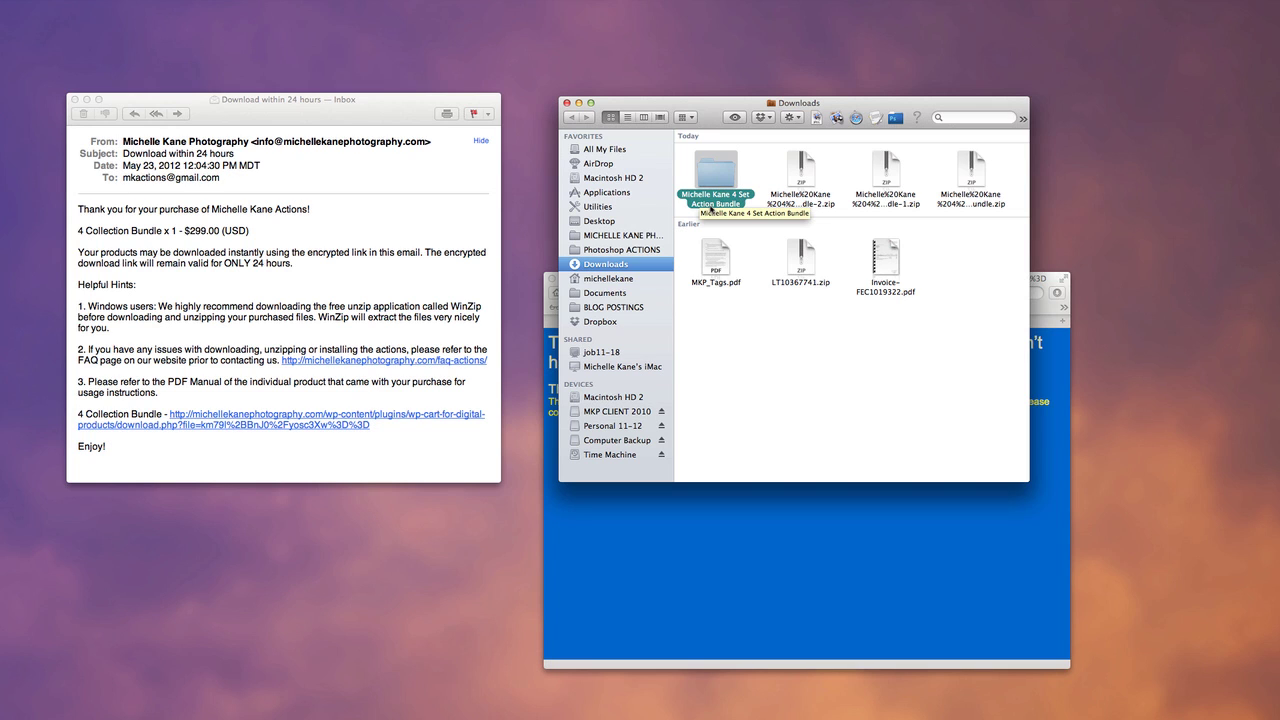
double_click(723, 174)
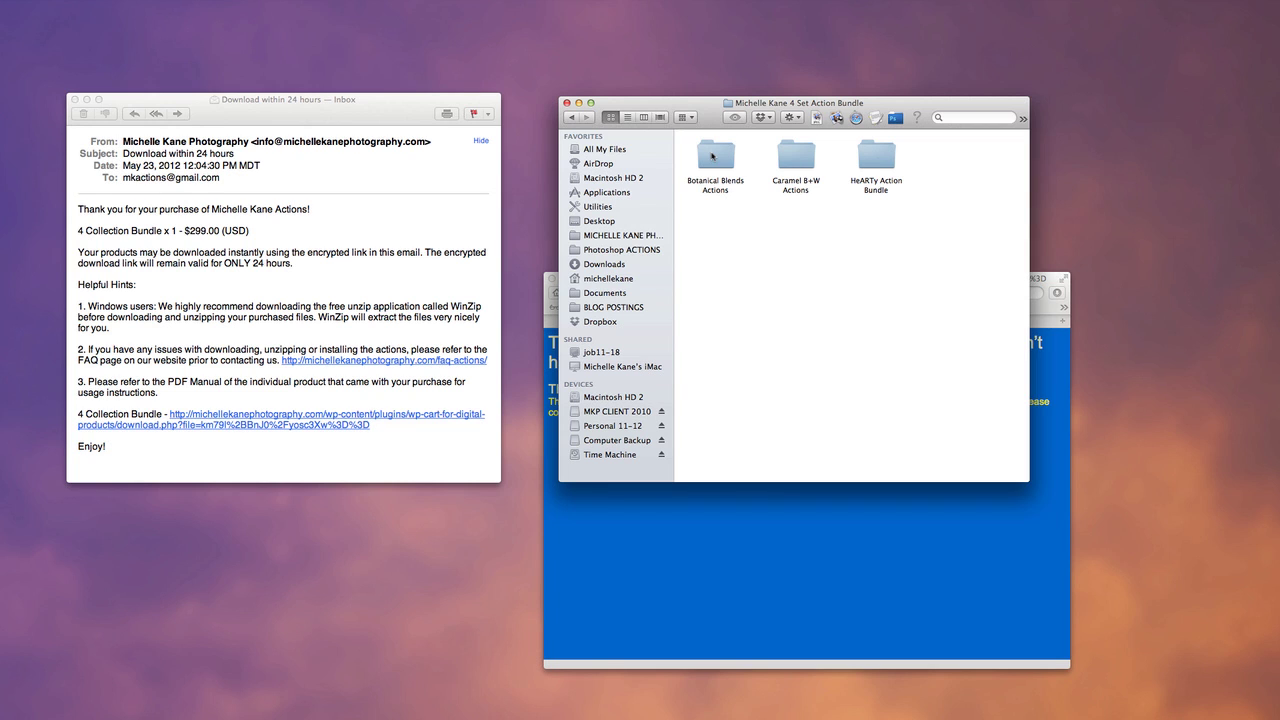
double_click(712, 156)
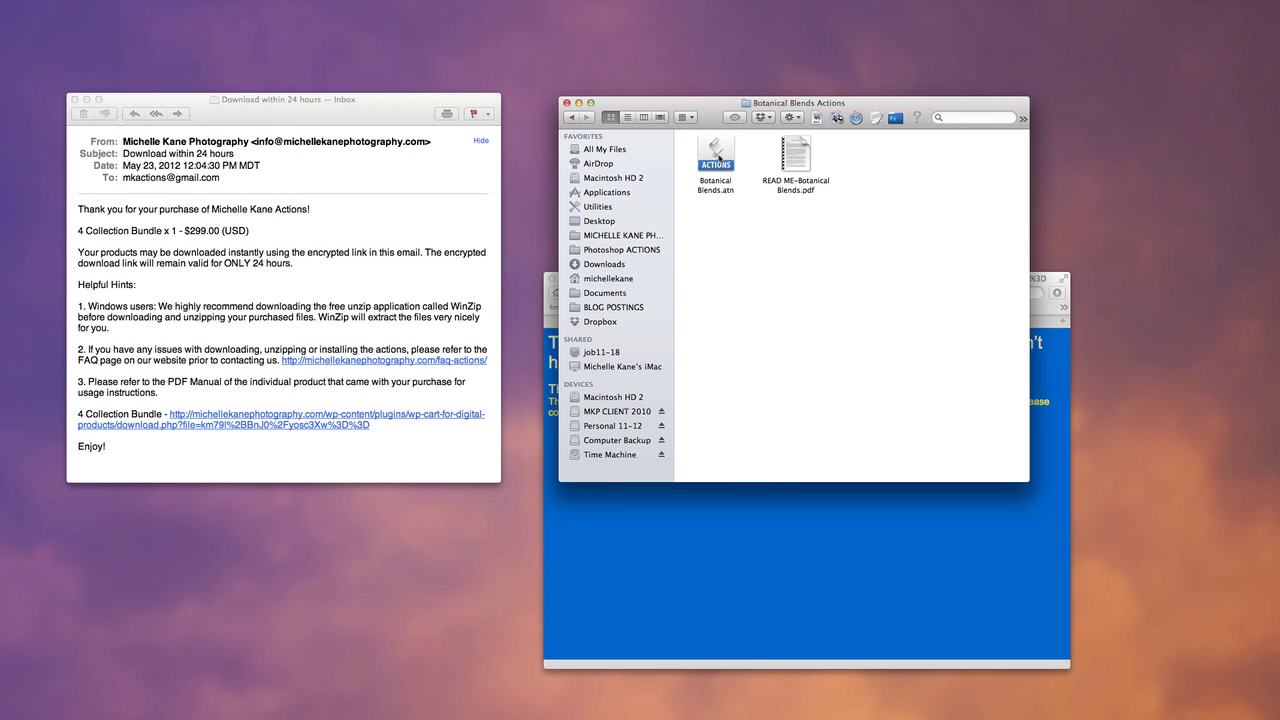
Load Botanical Blends.atn into Photoshop and collapse the set in the Actions panel.
double_click(718, 156)
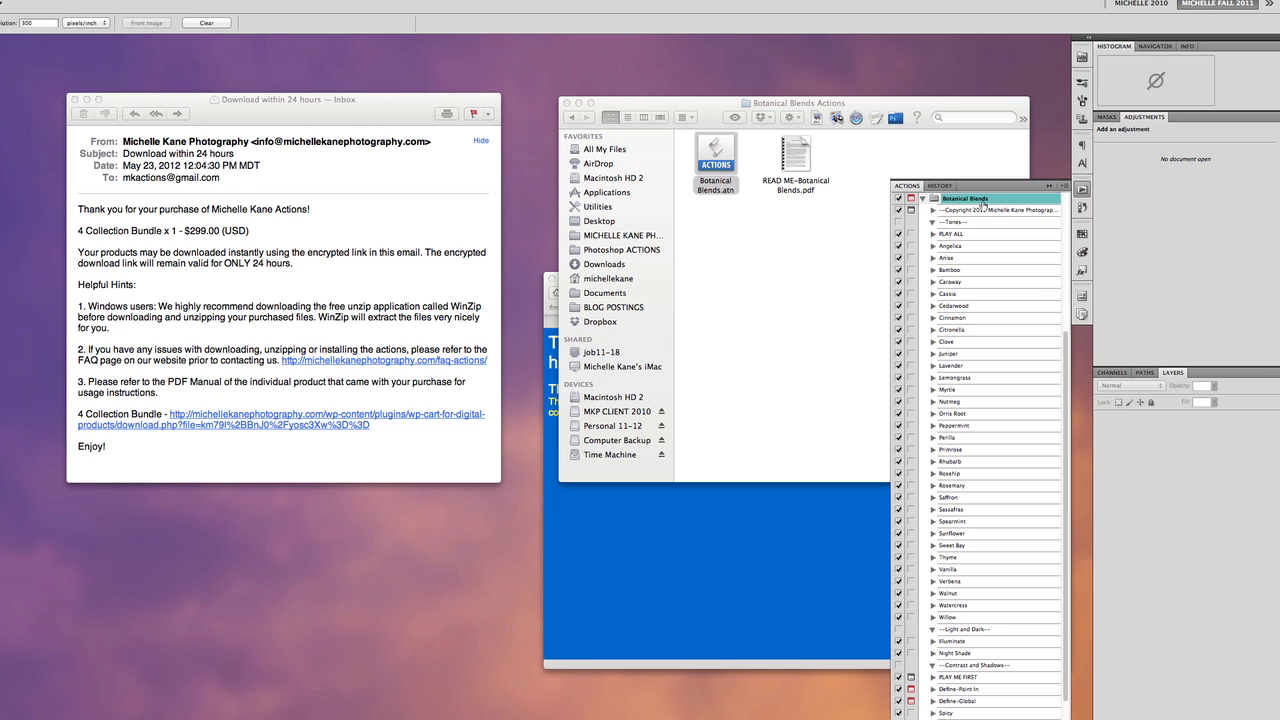
scroll(967, 238, "up", 5)
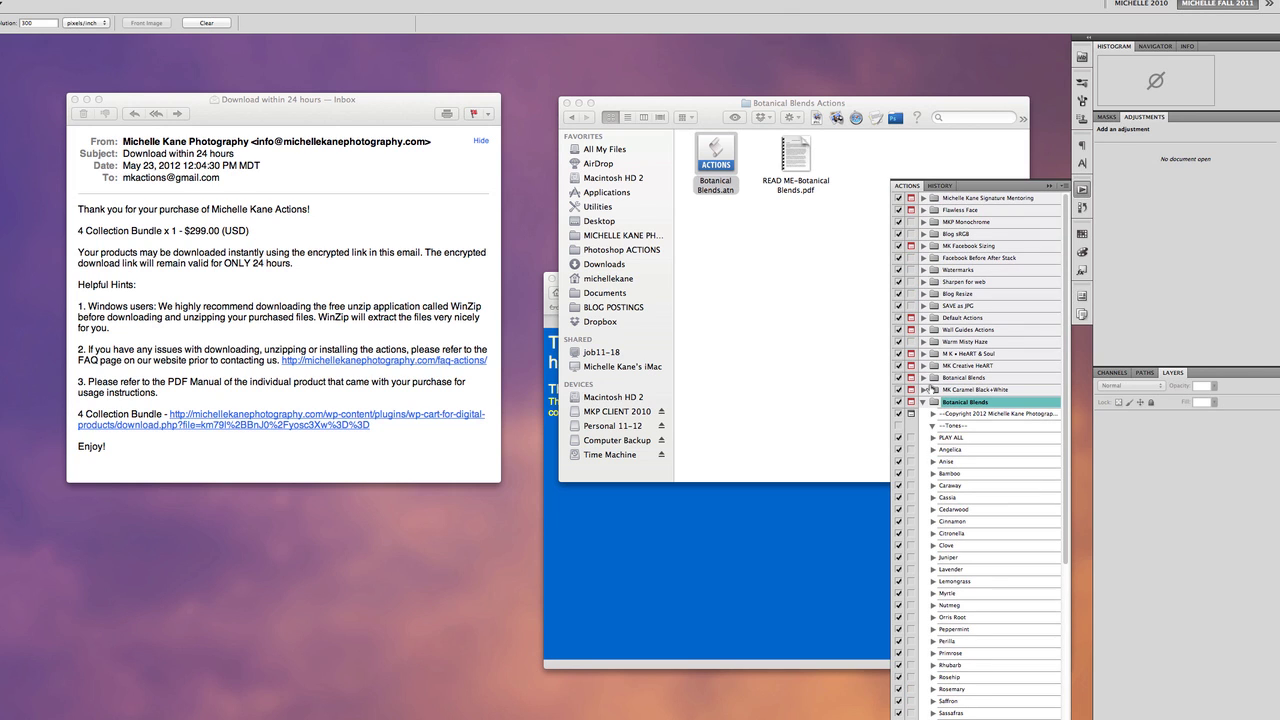
left_click(924, 402)
Hide Photoshop, return to the bundle's three action folders, and select Caramel B+W Actions.
key("super+h")
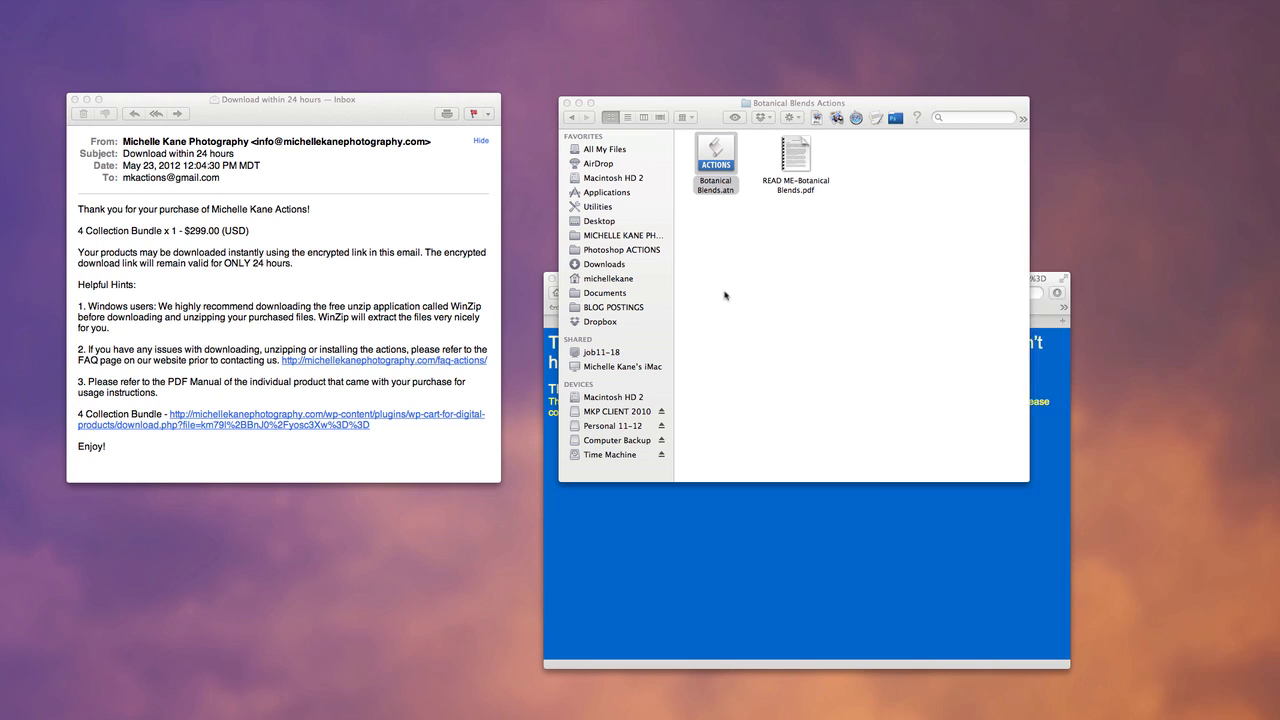
left_click(570, 117)
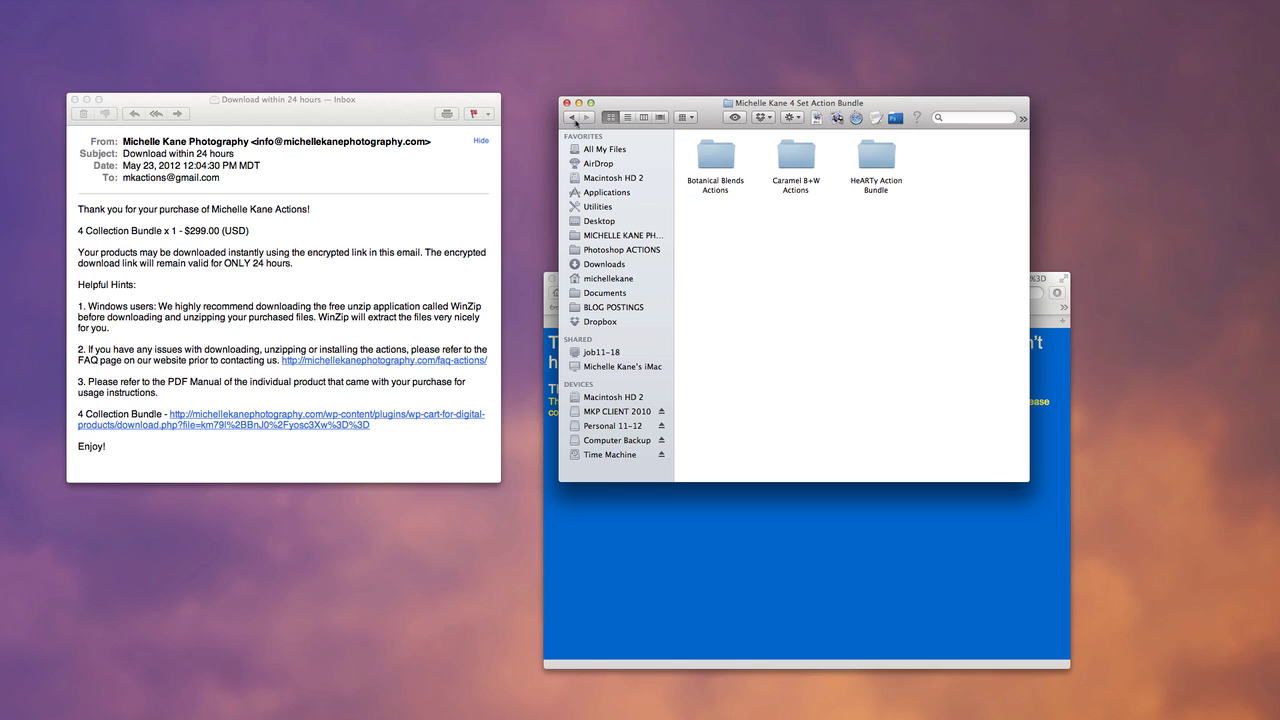
left_click(806, 155)
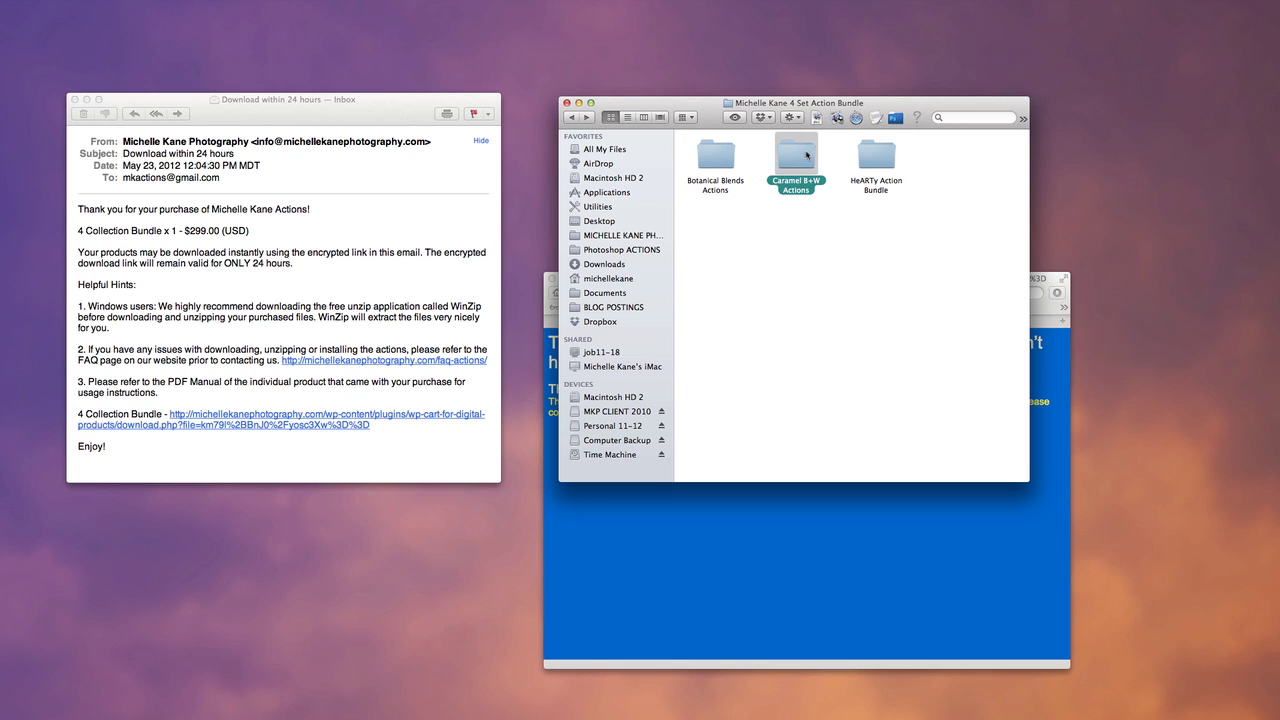
Open the Caramel B+W Actions folder and choose Load Actions from the Actions panel menu.
double_click(806, 155)
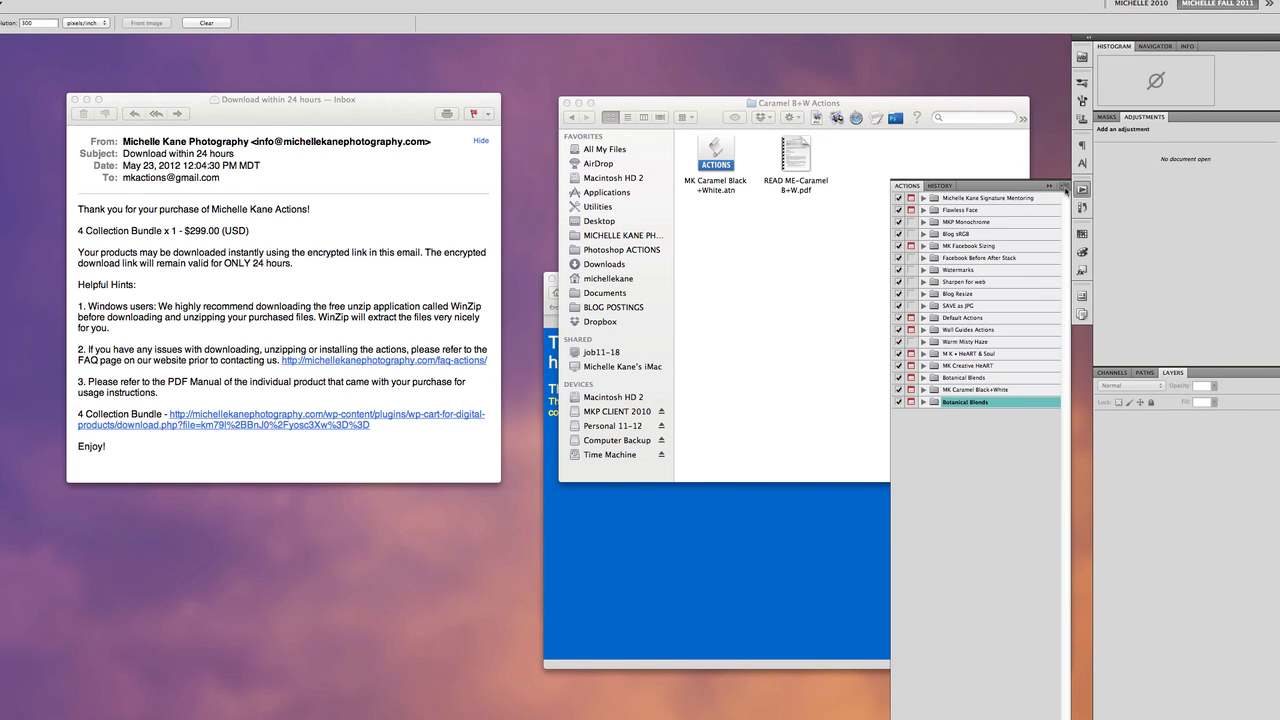
left_click(1063, 187)
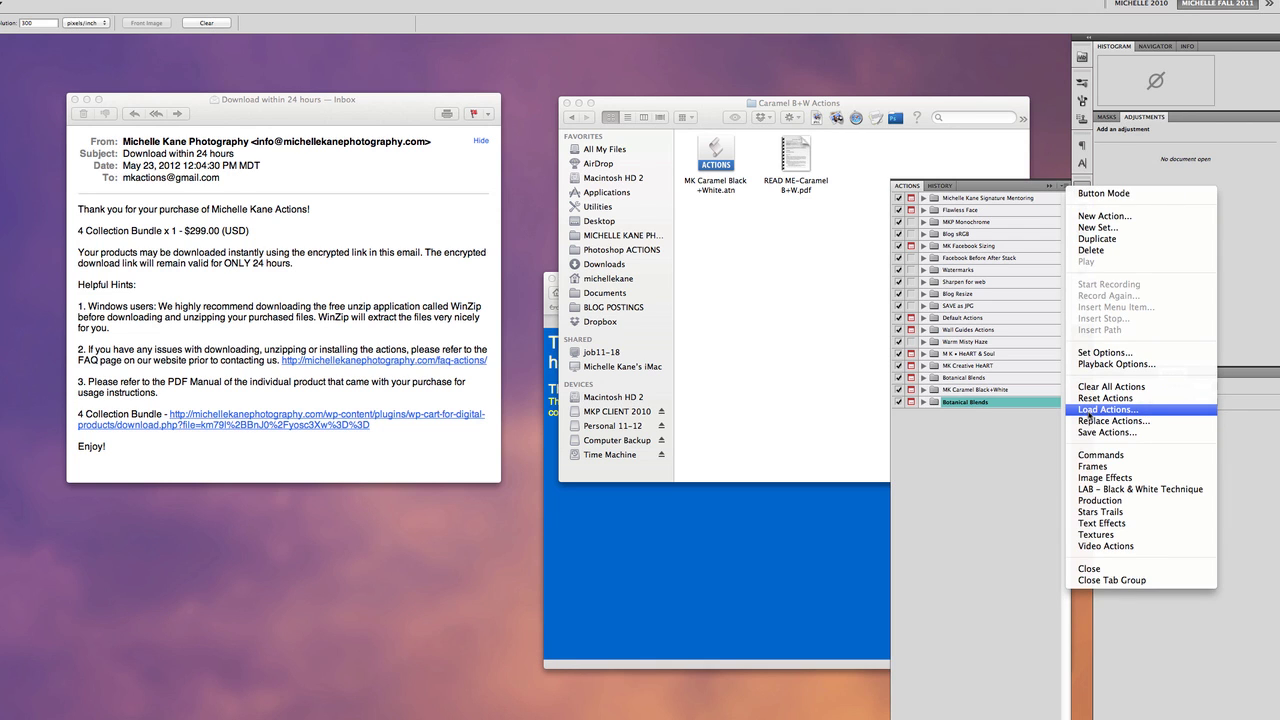
left_click(1080, 412)
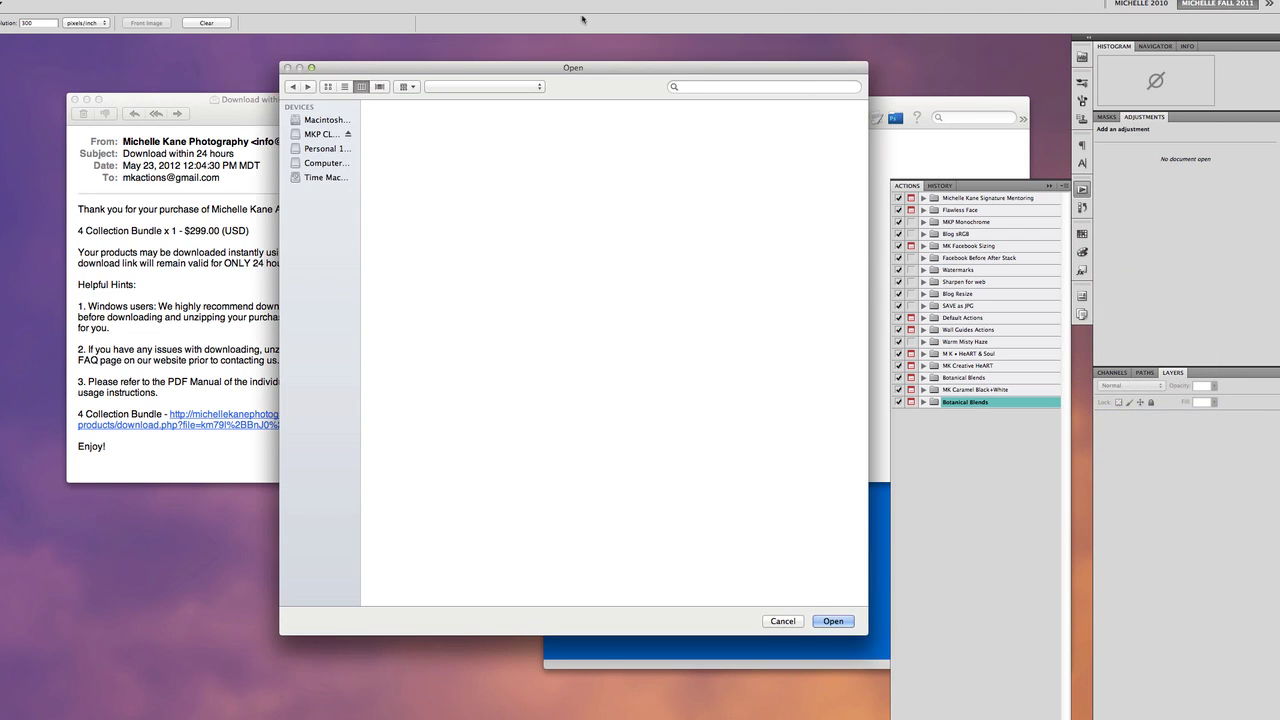
Browse to Downloads > bundle > Caramel B+W Actions and load the MK Caramel Black+White file.
left_click_drag(587, 68, 664, 136)
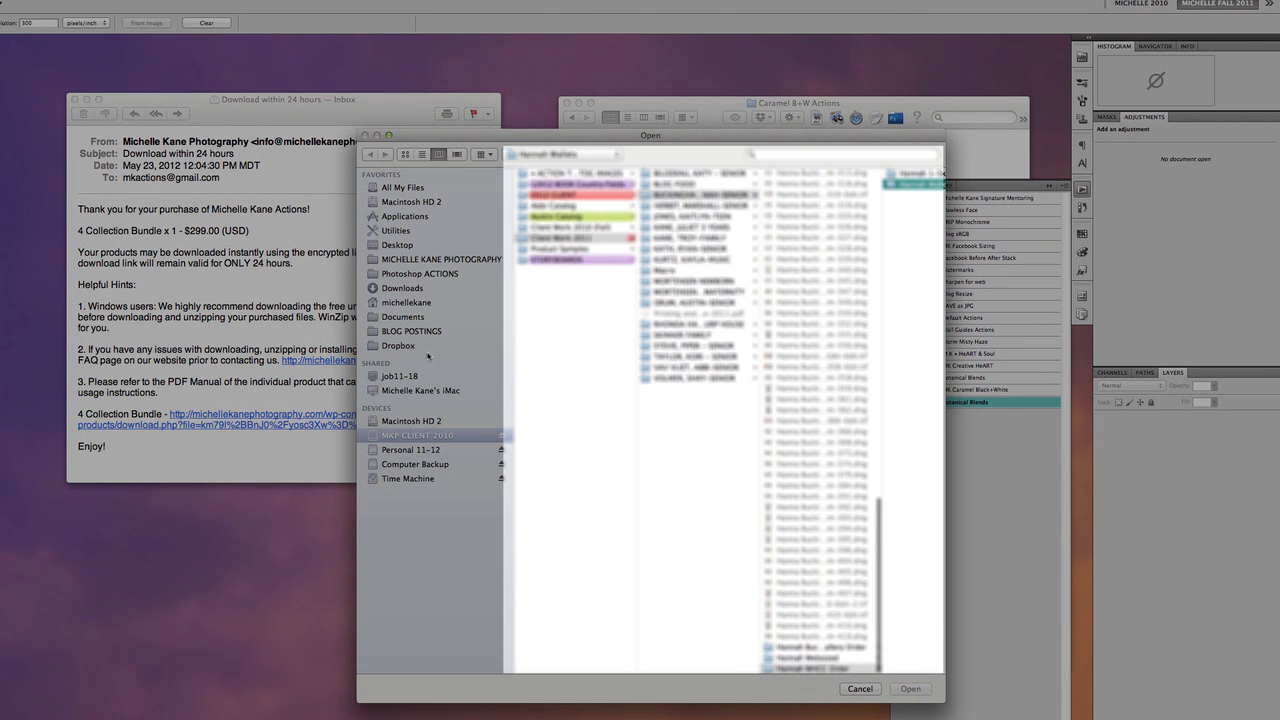
left_click(446, 262)
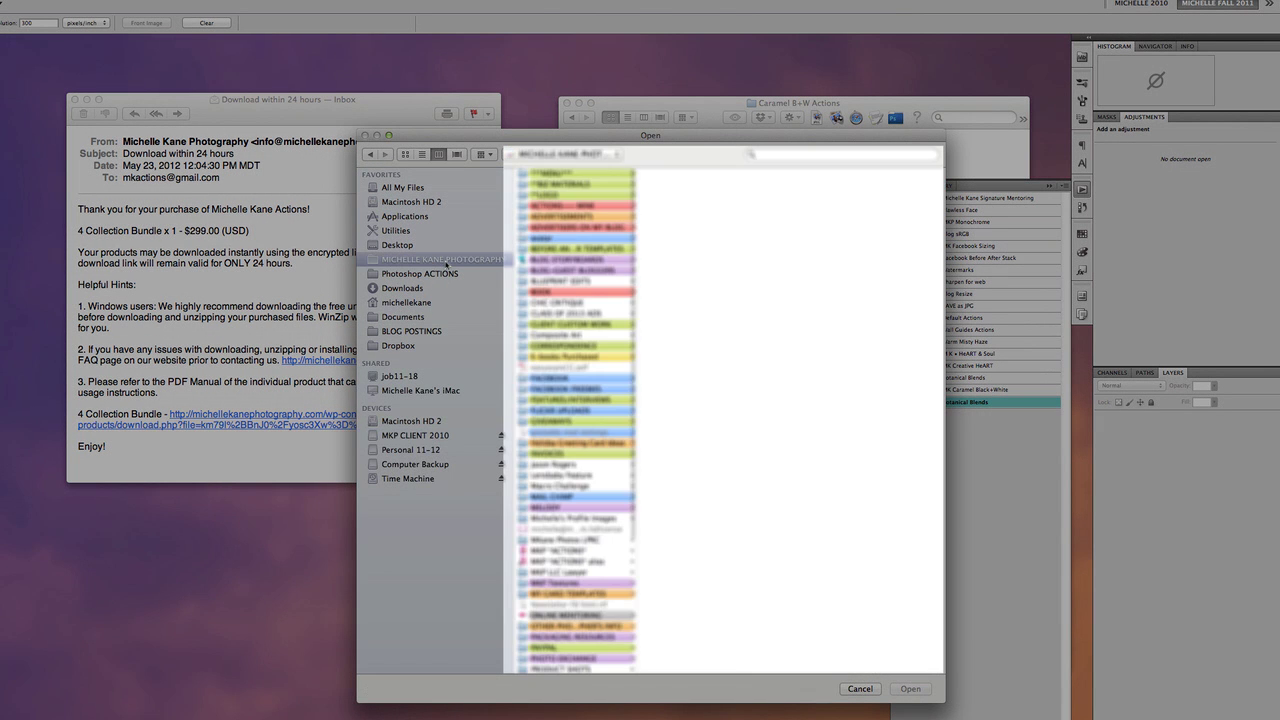
left_click(400, 346)
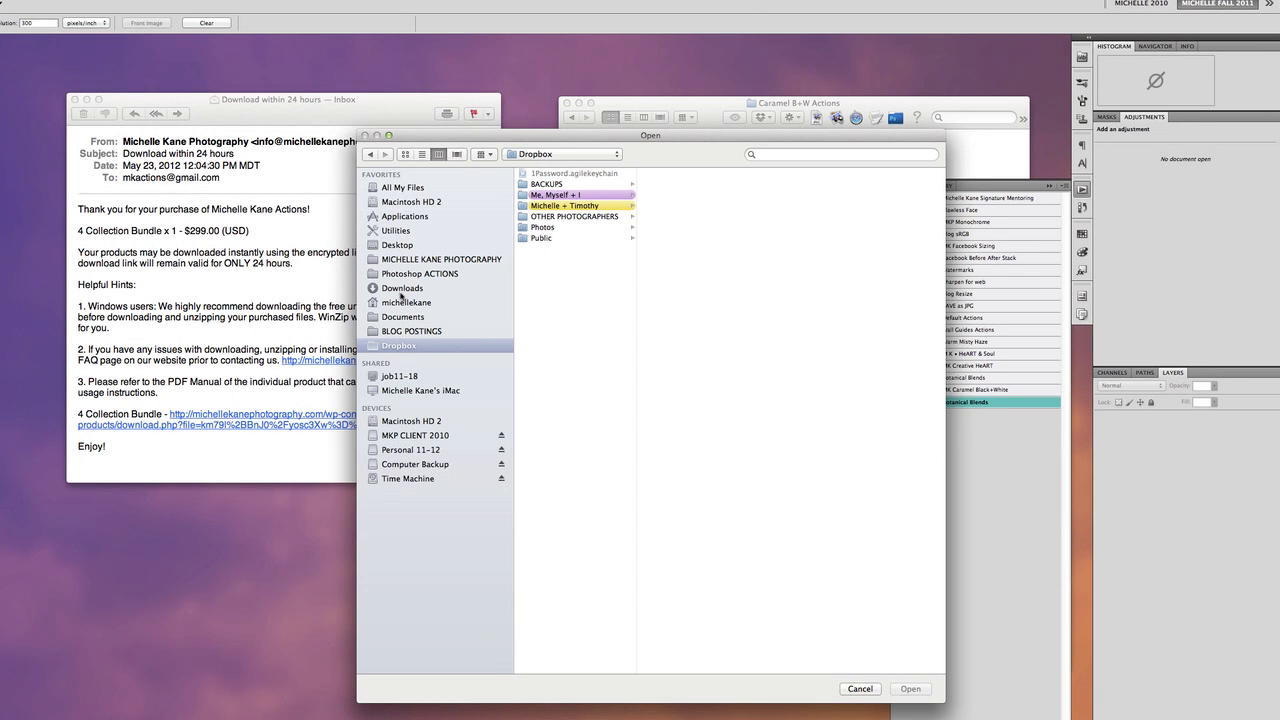
left_click(402, 289)
left_click(597, 191)
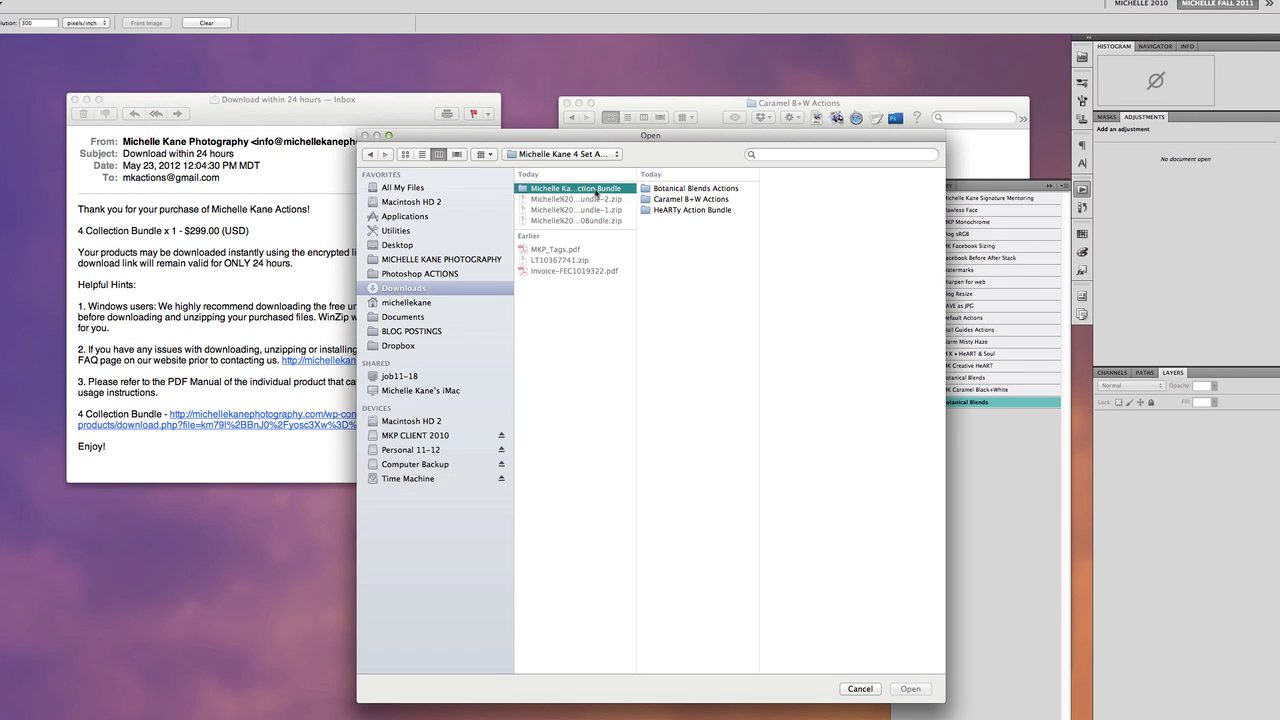
left_click(674, 200)
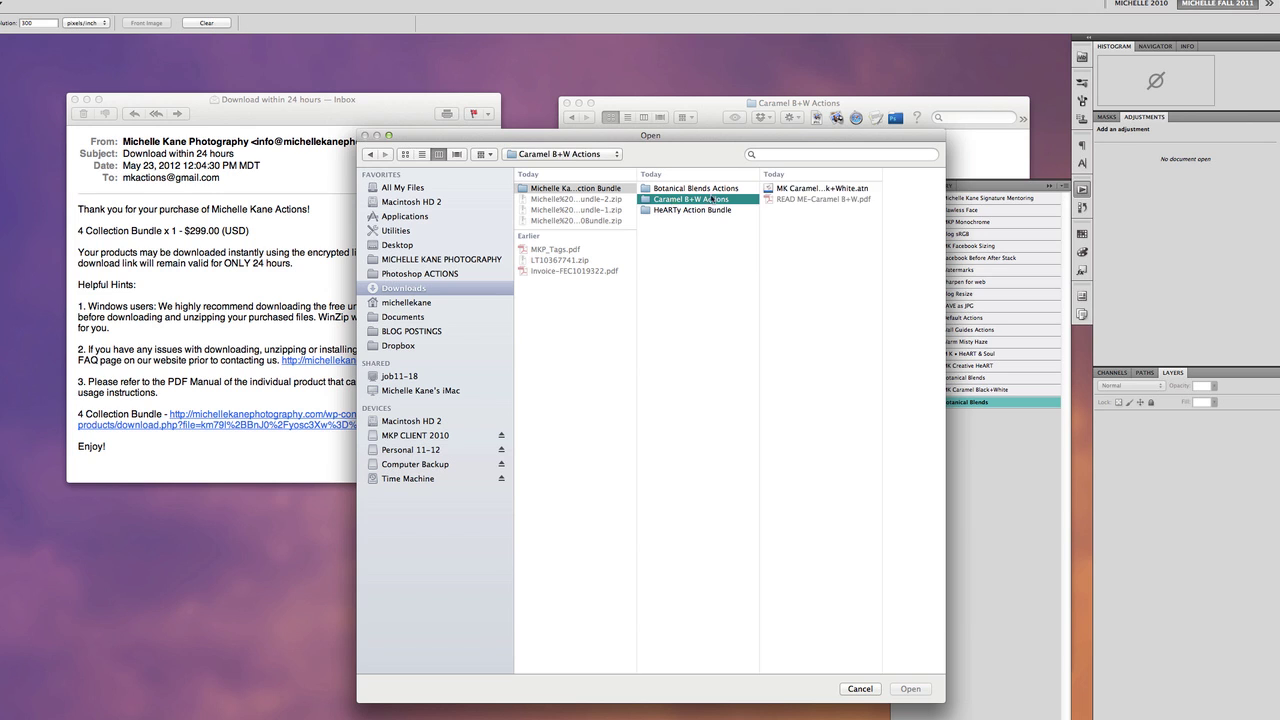
left_click(791, 188)
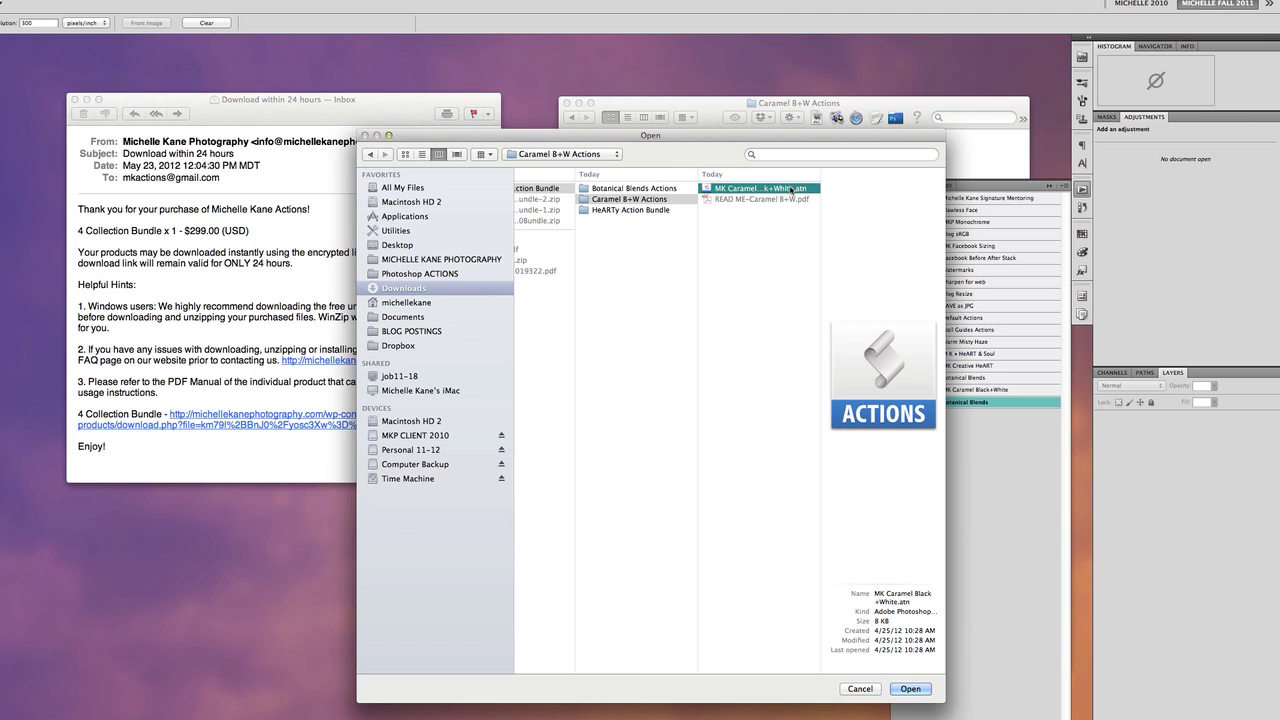
left_click(910, 689)
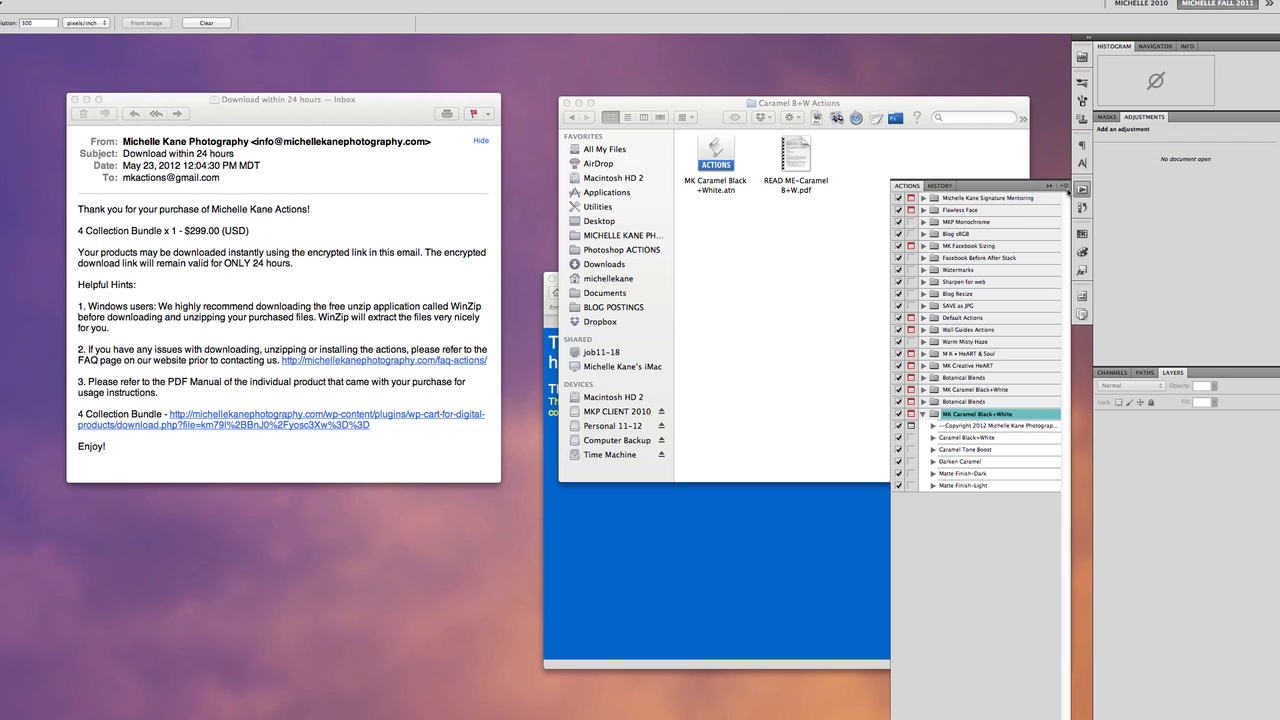
Collapse the MK Caramel Black+White set in the Actions panel, leaving the flyout menu unused.
left_click(1066, 188)
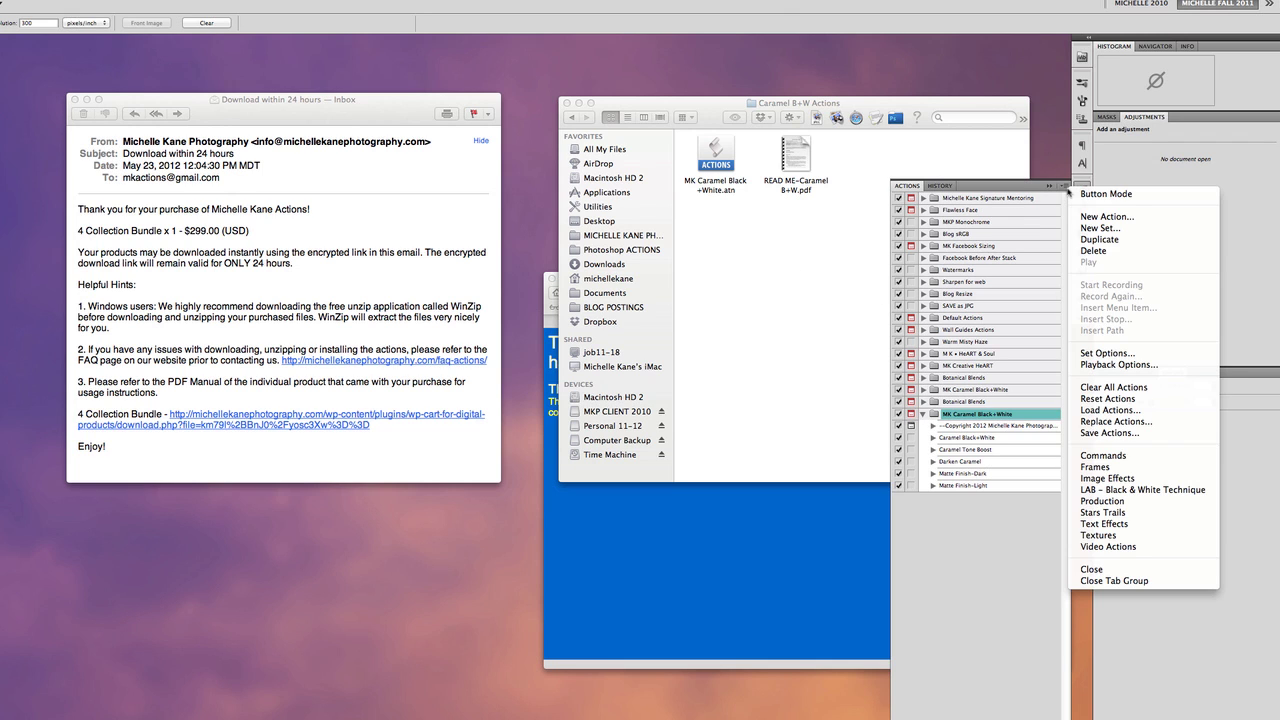
left_click(922, 414)
left_click(922, 414)
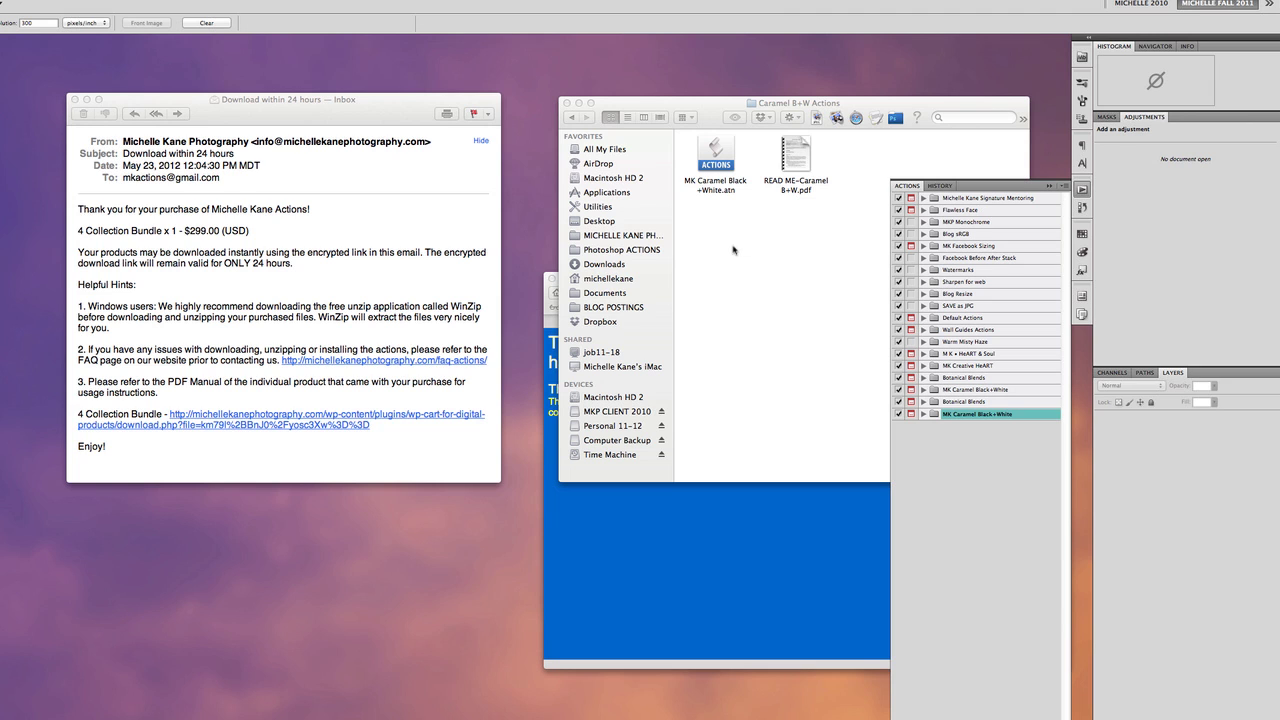
Copy the Michelle Kane 4 Set Action Bundle folder from Downloads into Photoshop ACTIONS and select it there.
left_click(574, 118)
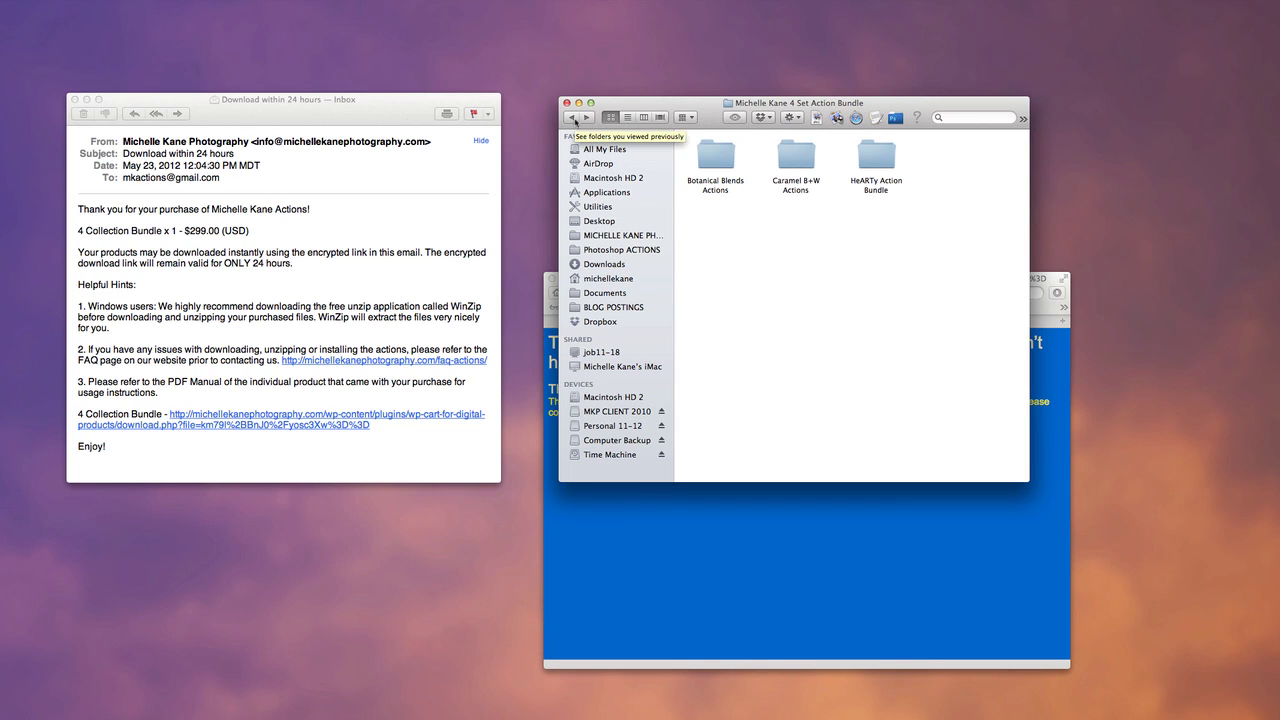
left_click(608, 264)
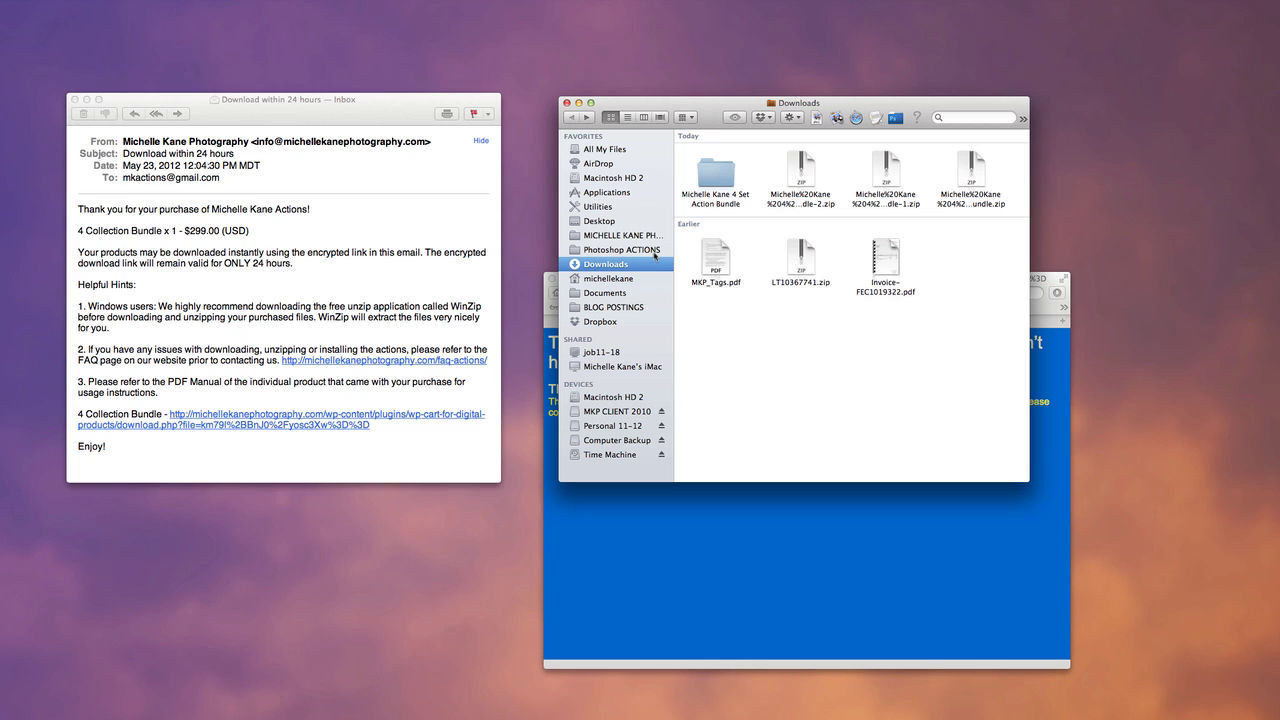
left_click_drag(718, 176, 598, 252)
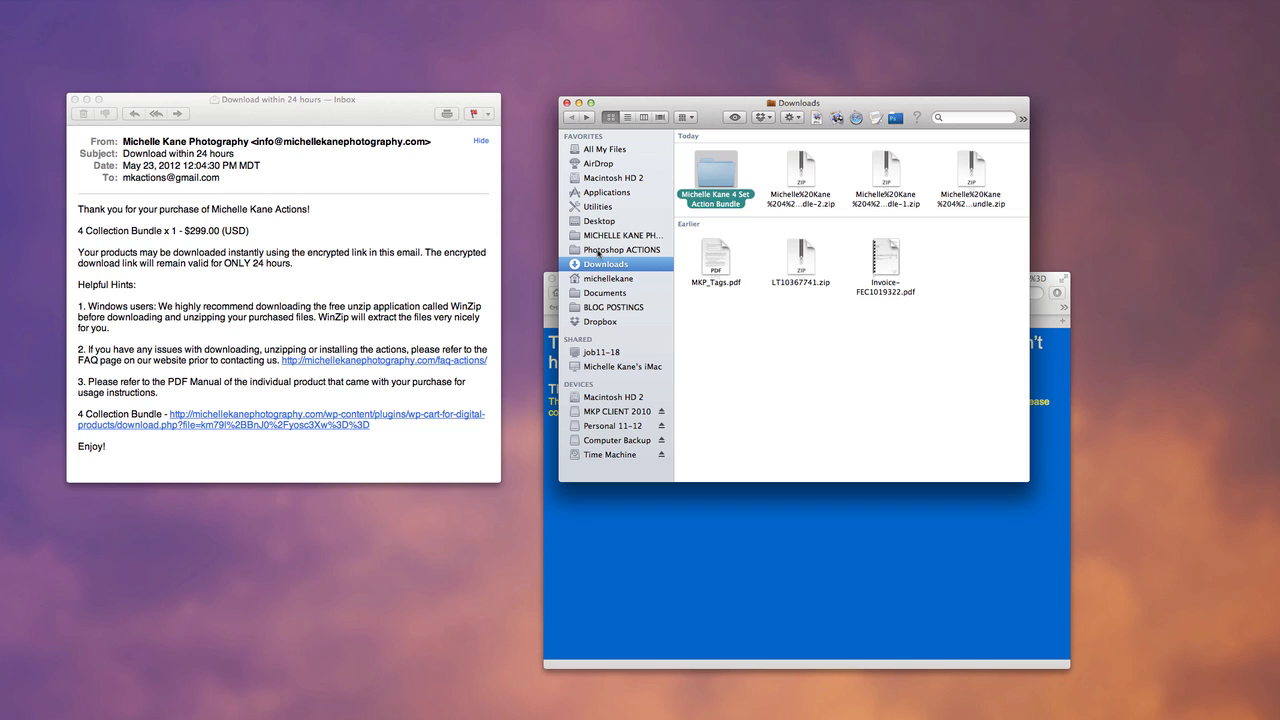
left_click(598, 252)
left_click(720, 158)
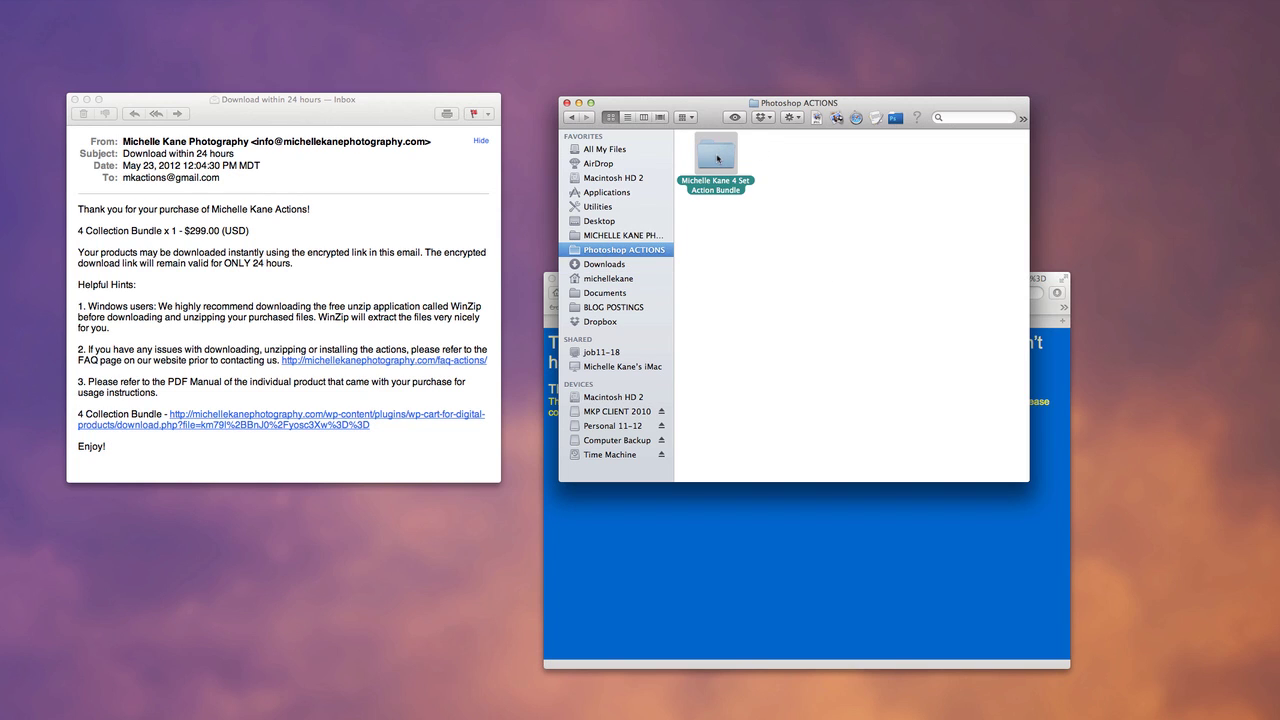
Cancel the accidental rename of the Photoshop ACTIONS favourite and bring up the Dropbox menu-bar menu.
left_click(651, 255)
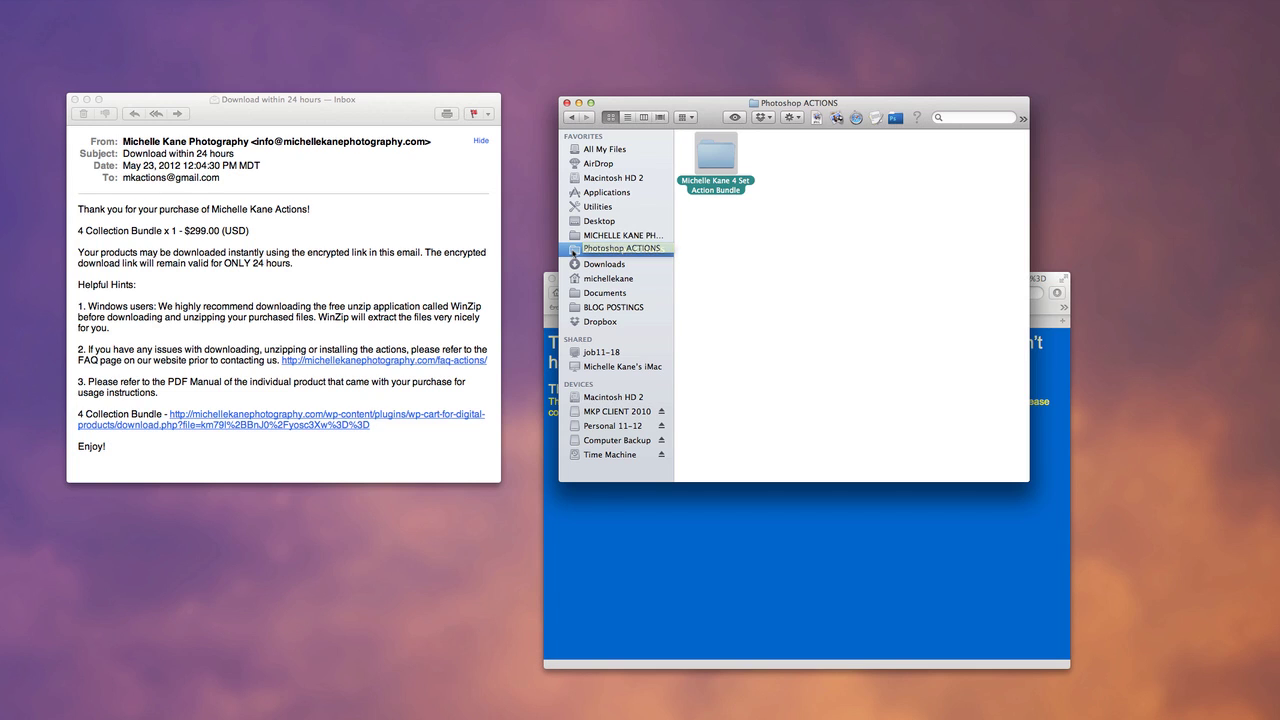
key("Return")
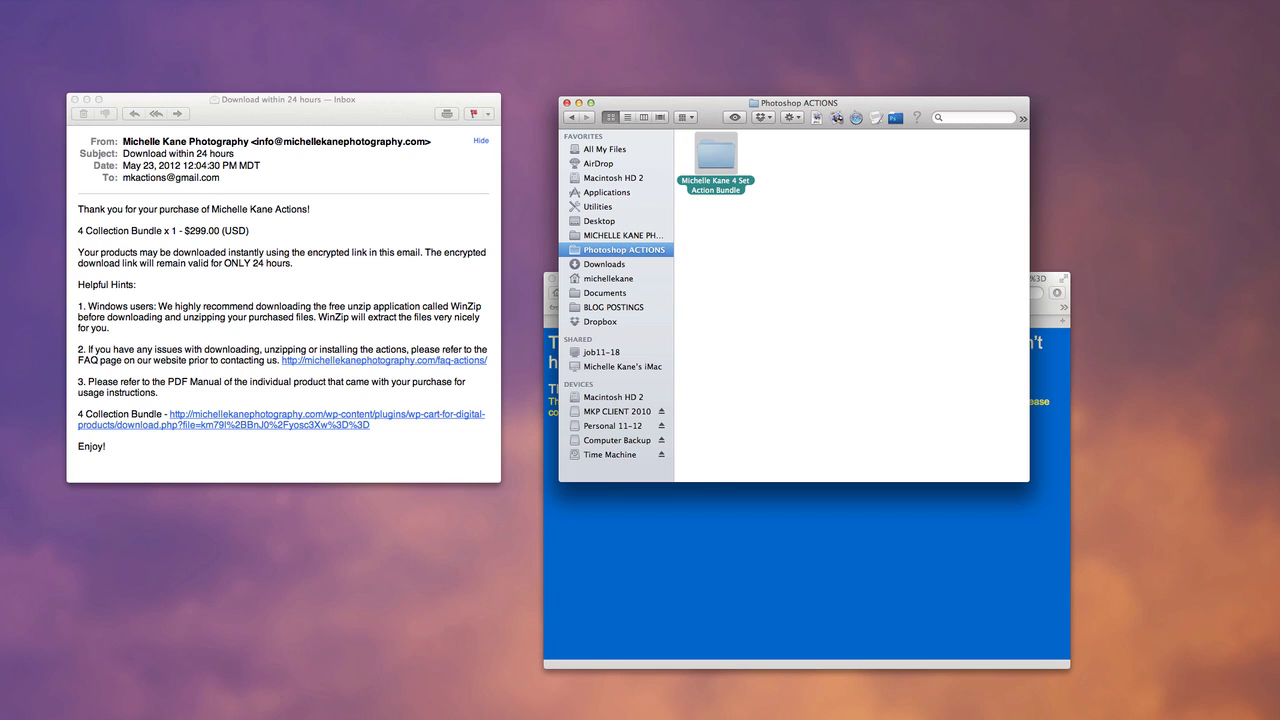
left_click(986, 0)
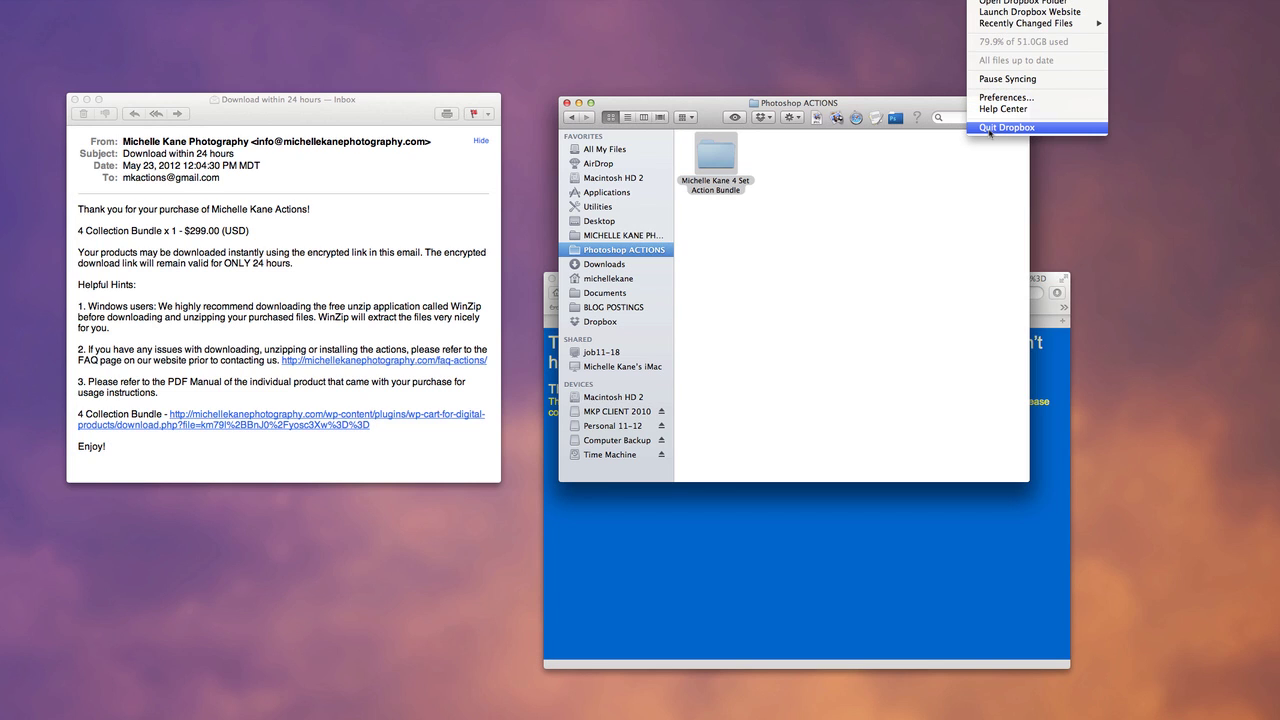
Open the Dropbox folder, Option-drag a copy of the bundle folder into BACKUPS, and check its contents.
left_click(986, 3)
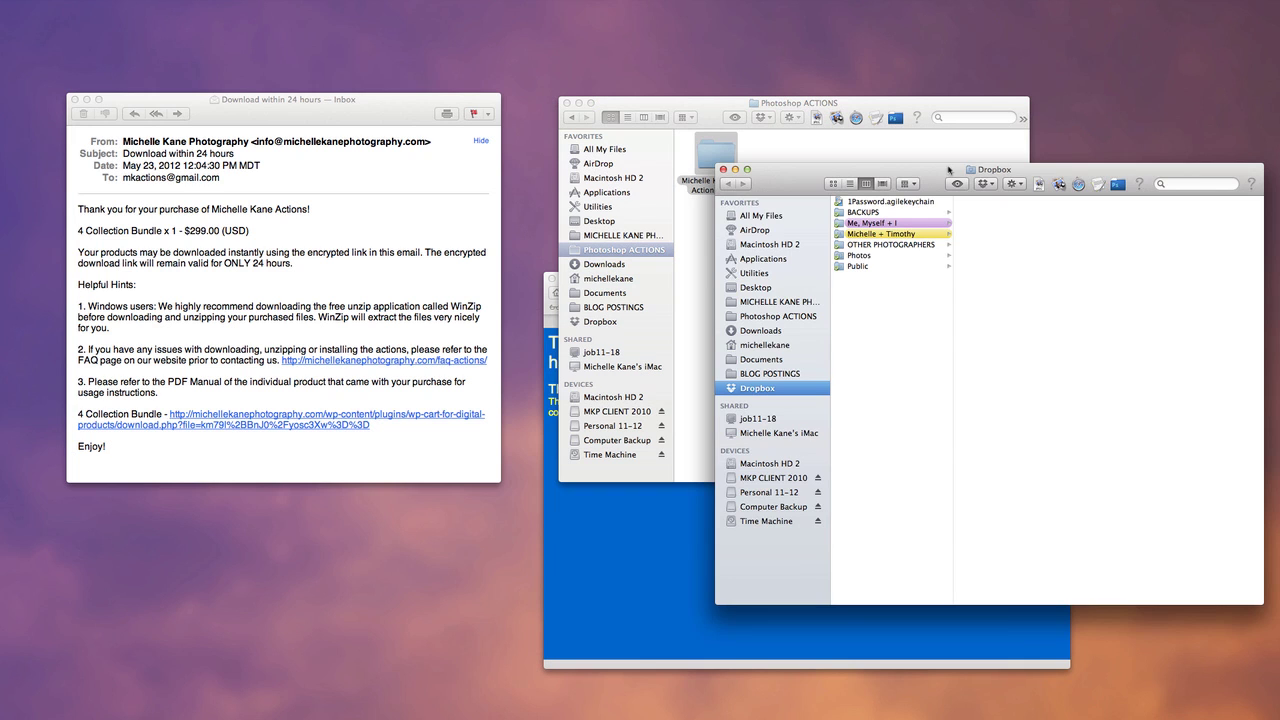
left_click_drag(297, 152, 258, 141)
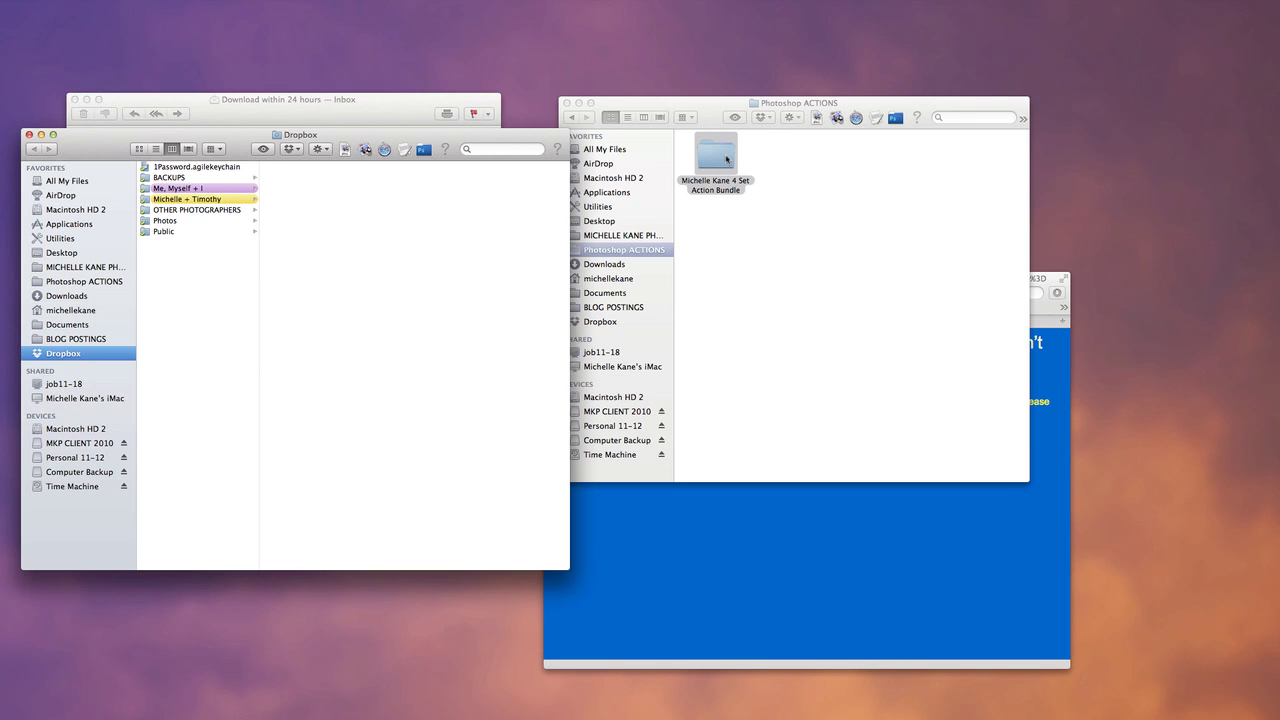
key("alt")
left_click_drag(724, 158, 179, 180)
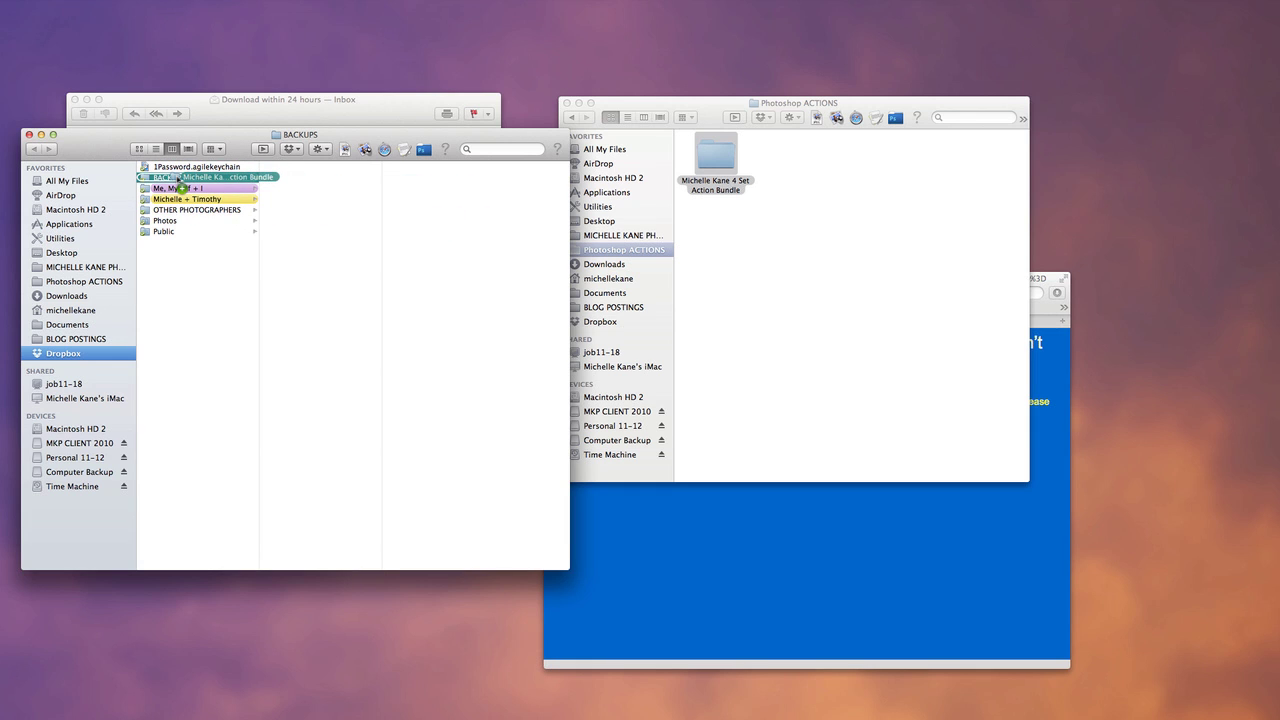
left_click_drag(179, 180, 177, 180)
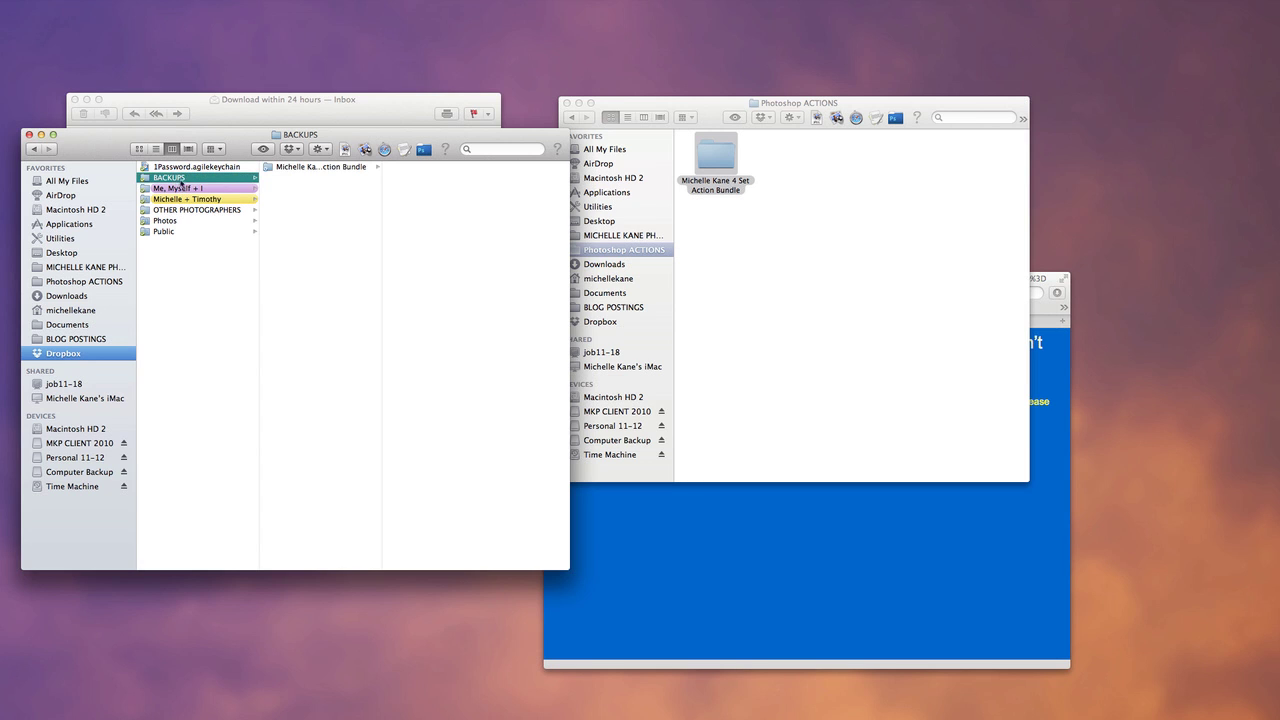
left_click(330, 167)
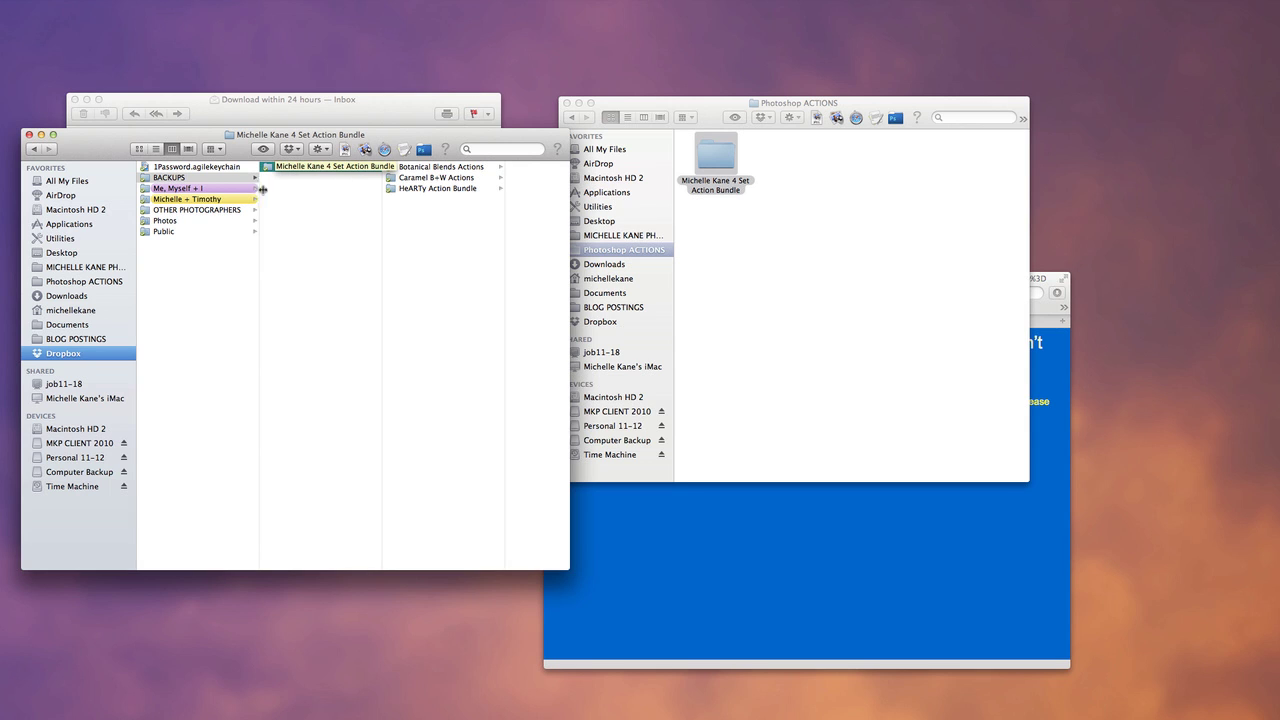
left_click(29, 134)
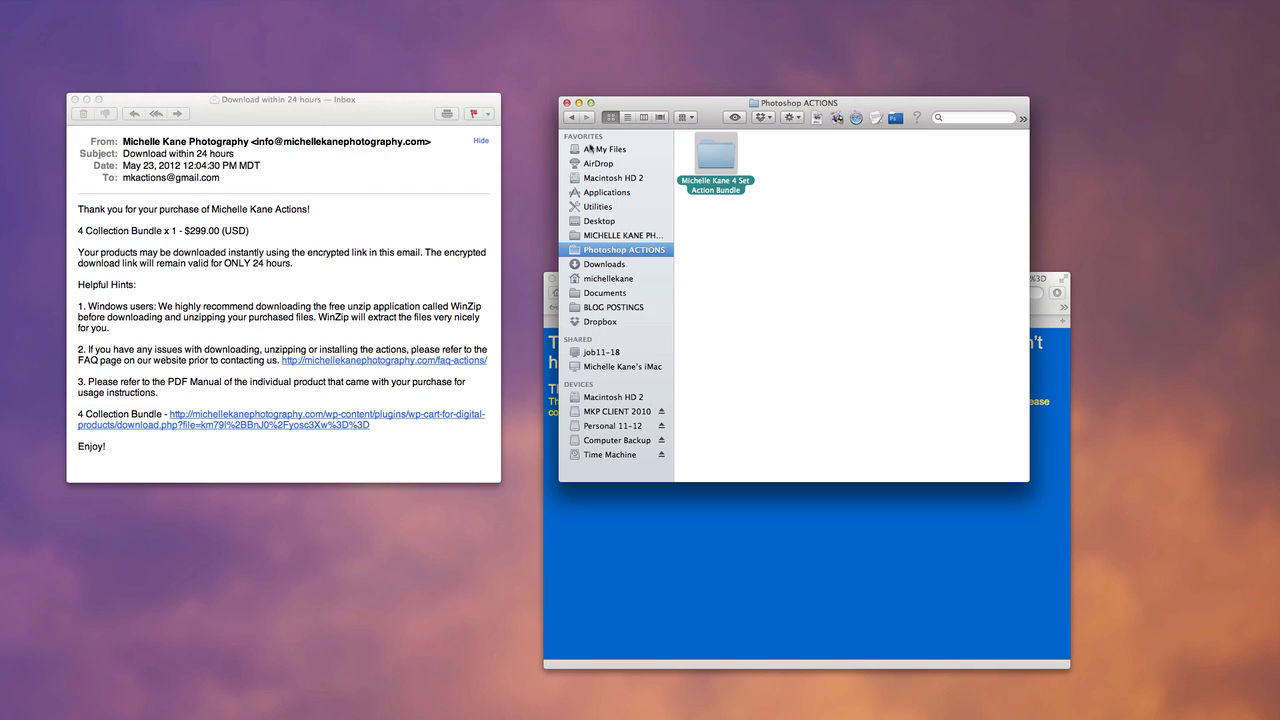